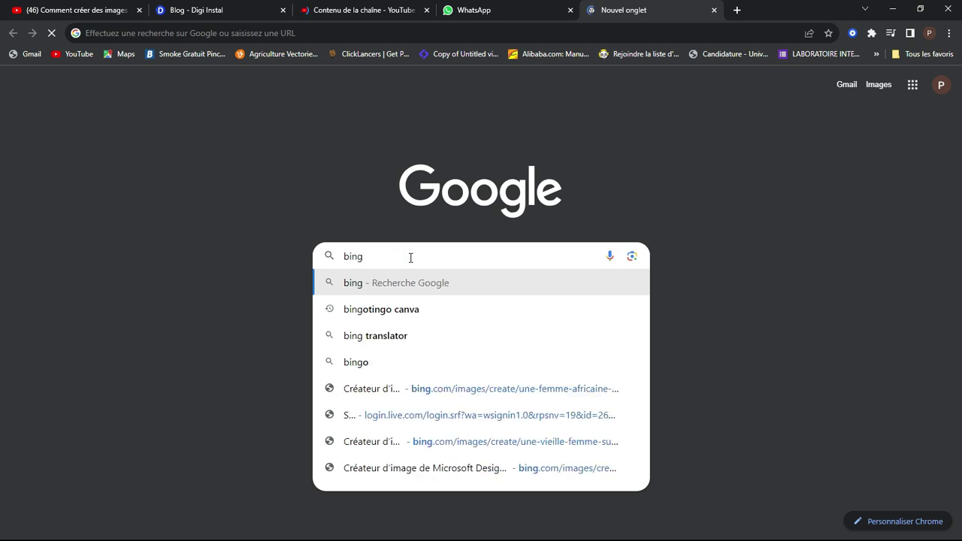
# Search Google for "bing image creator" and open the Image Creator from Microsoft Designer result
pyautogui.write('image cr')
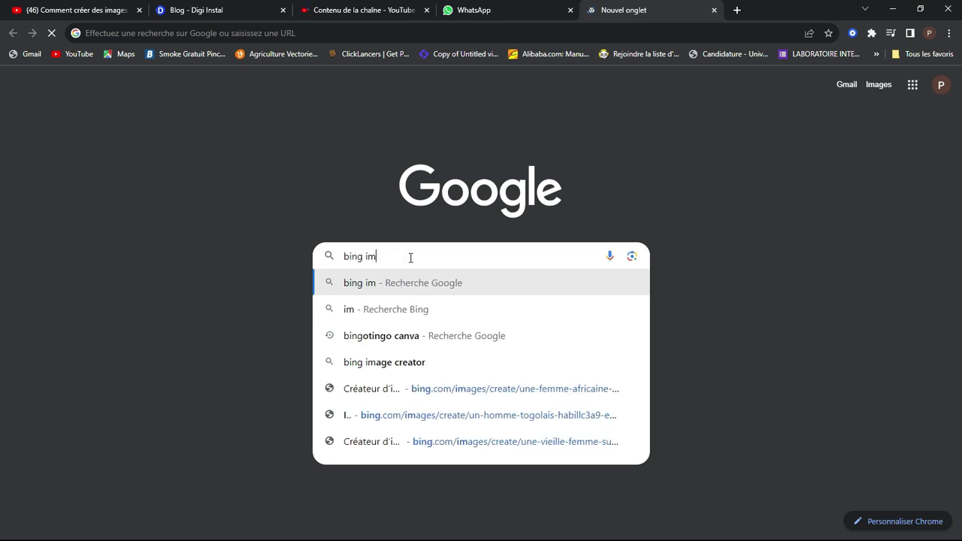
pyautogui.write('e')
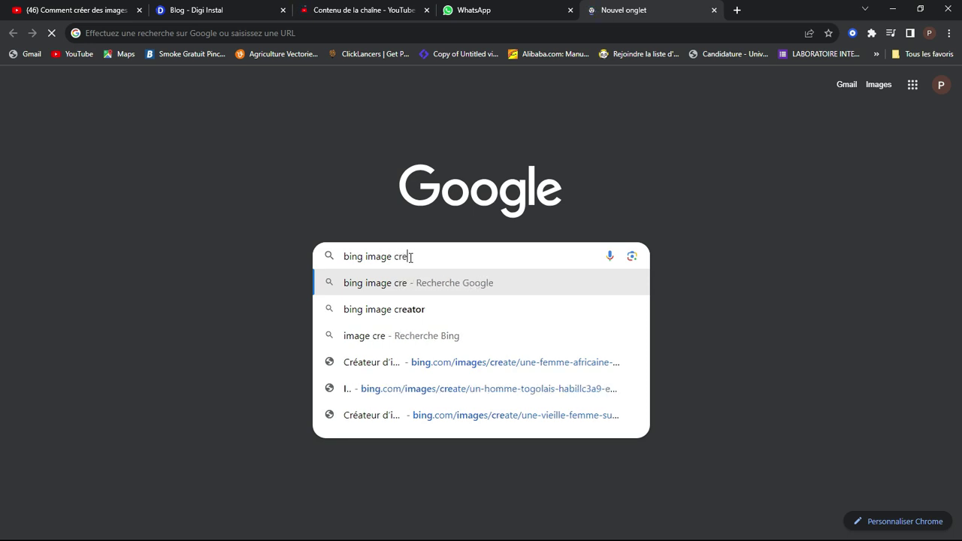
pyautogui.write('ator')
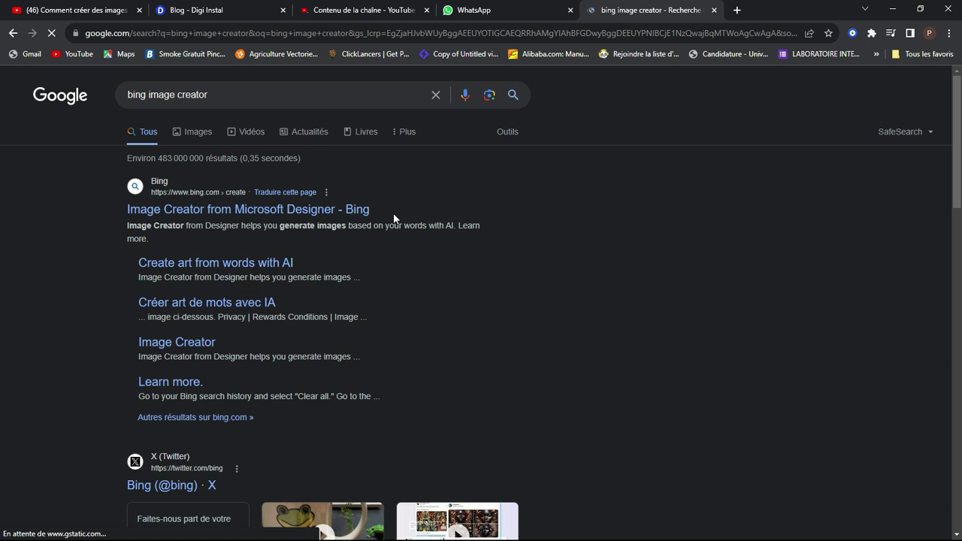
pyautogui.click(190, 213)
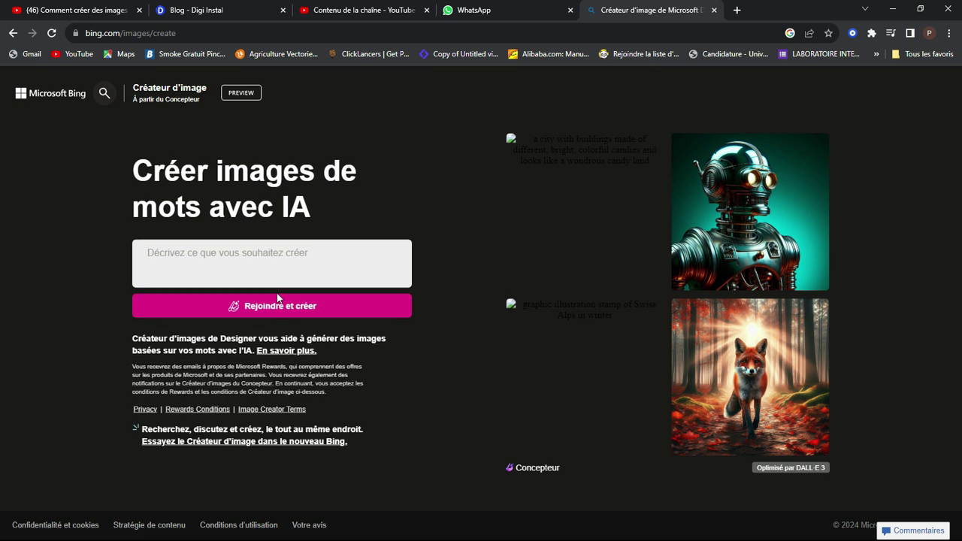
# Join Image Creator by signing in with the Microsoft account e-mail and password, staying signed in and hiding that prompt in future
pyautogui.click(255, 312)
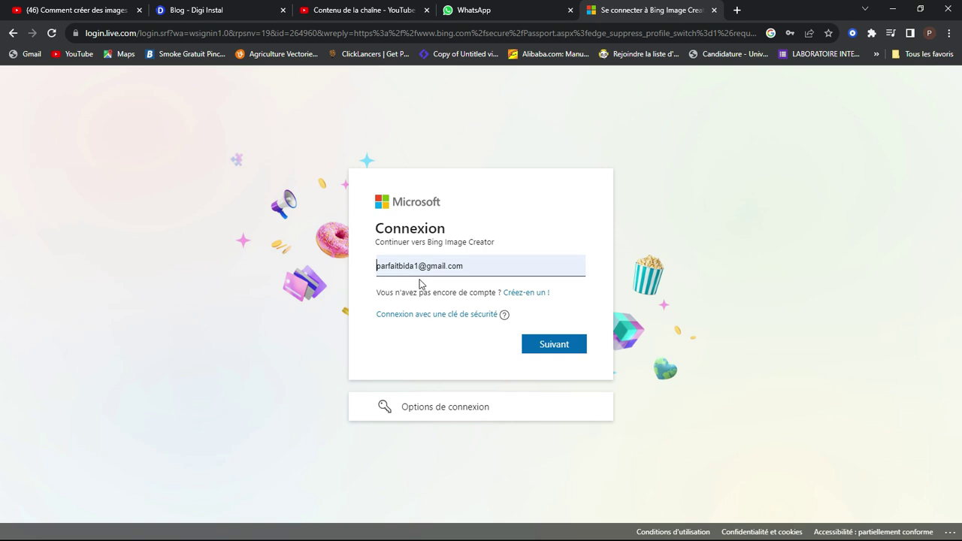
pyautogui.click(554, 347)
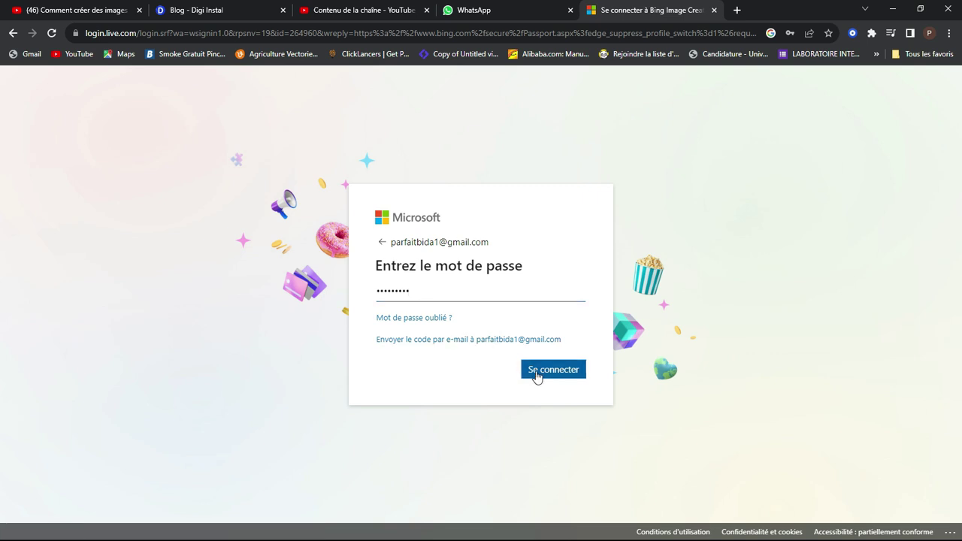
pyautogui.click(535, 373)
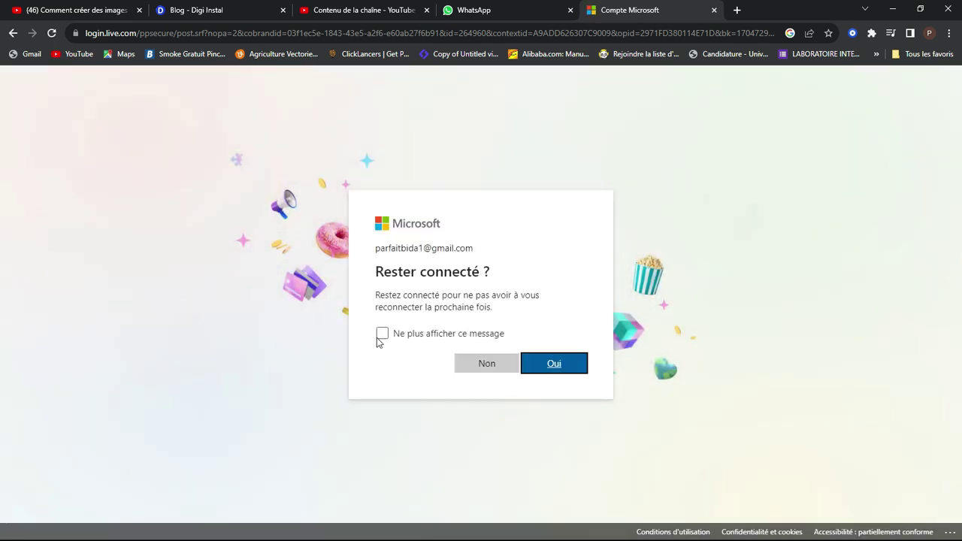
pyautogui.click(382, 336)
pyautogui.click(559, 368)
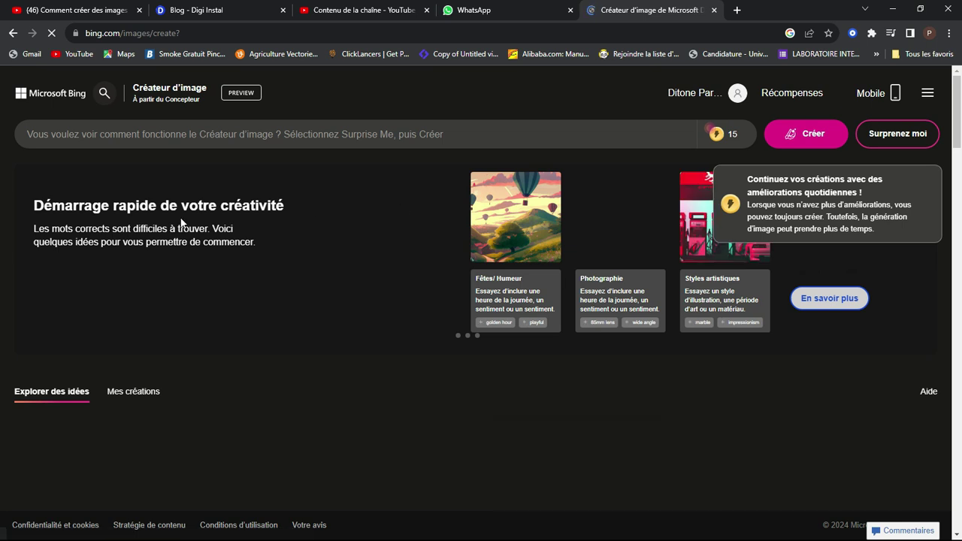
# Switch to the Digi Instal blog, dismiss the ad and open the article "Comment insérer votre visage dans une Image IA"
pyautogui.click(204, 135)
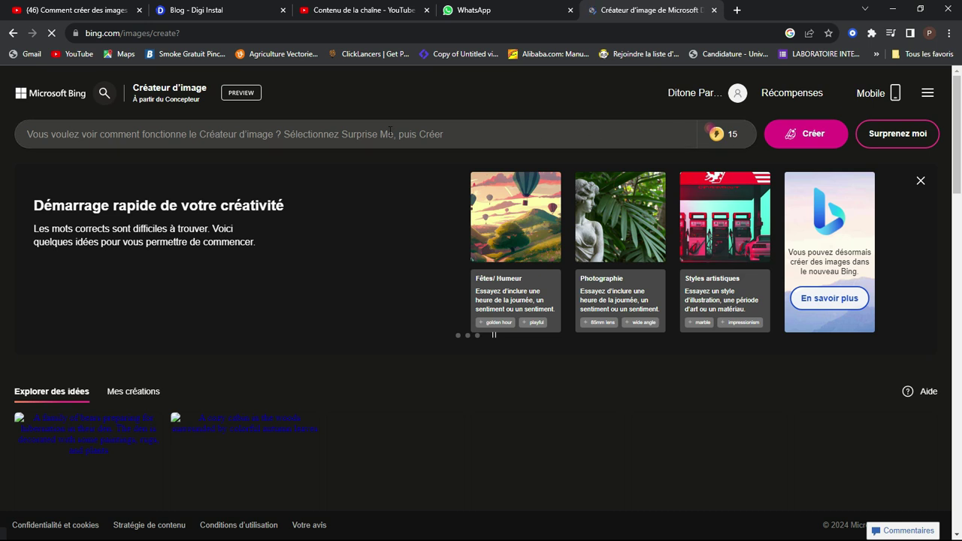
pyautogui.click(212, 9)
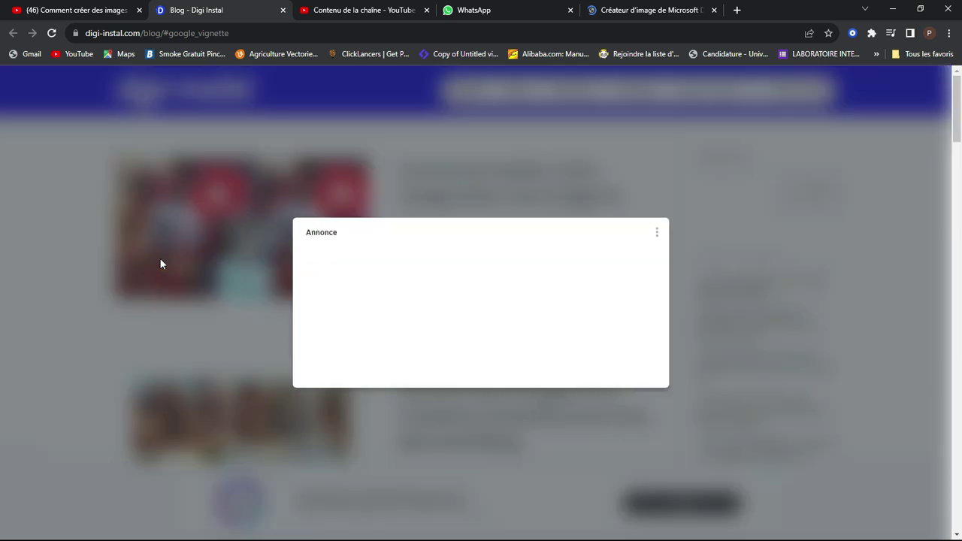
pyautogui.click(517, 364)
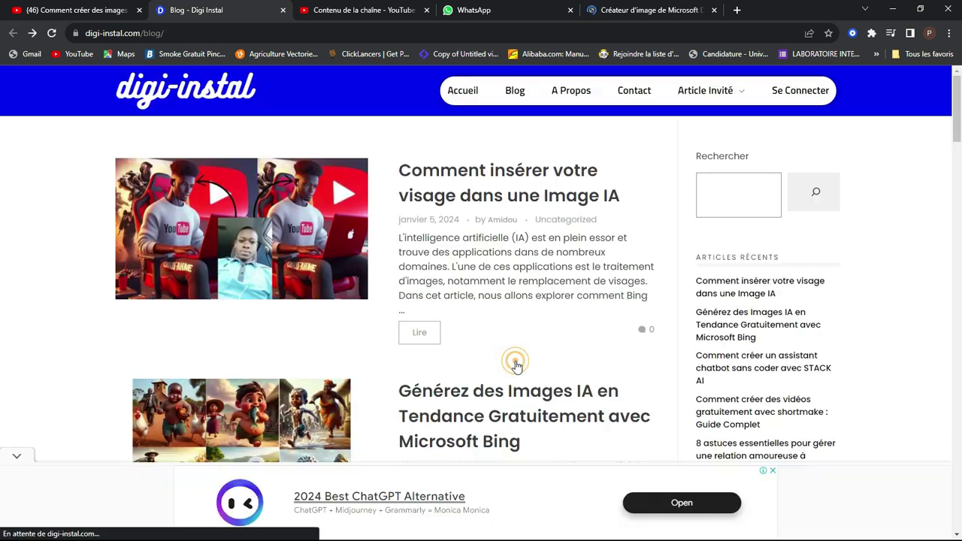
pyautogui.click(179, 36)
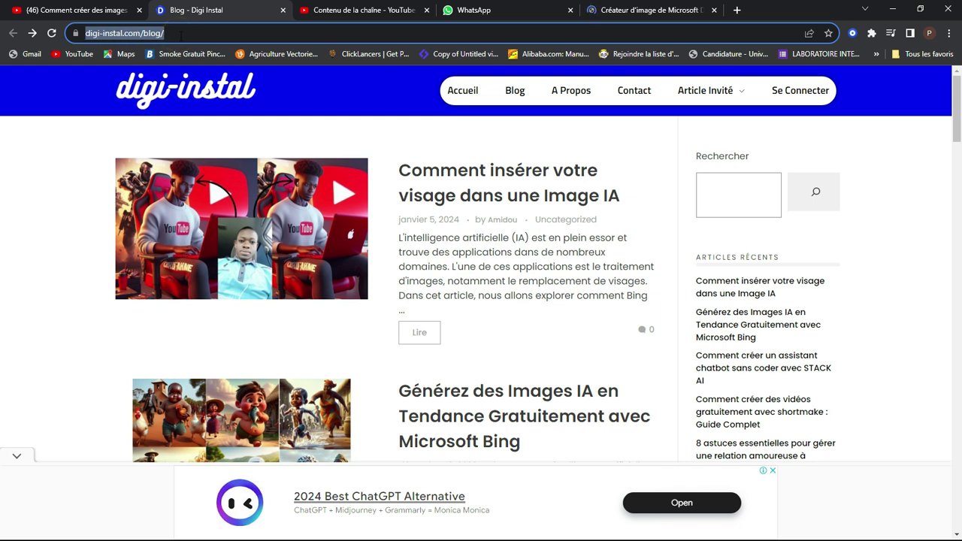
pyautogui.click(181, 35)
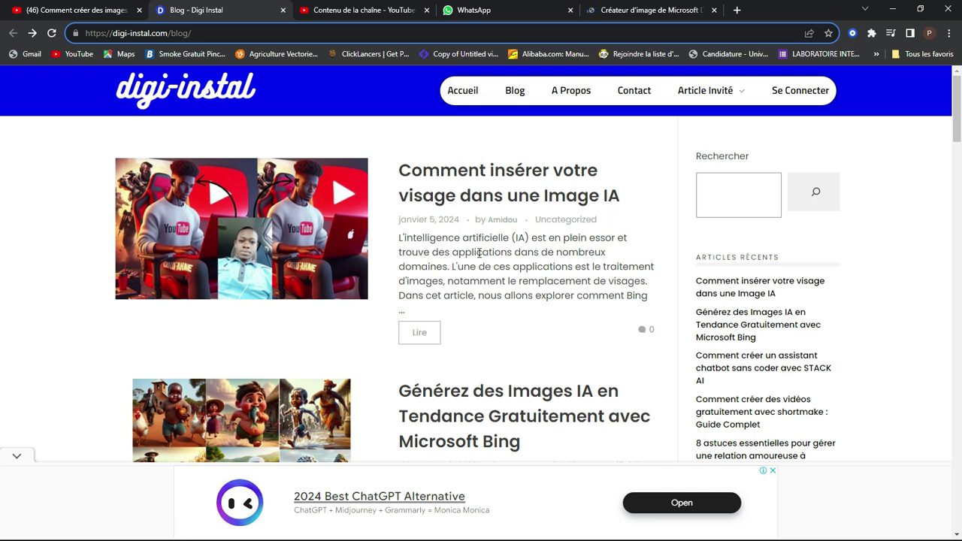
pyautogui.click(346, 225)
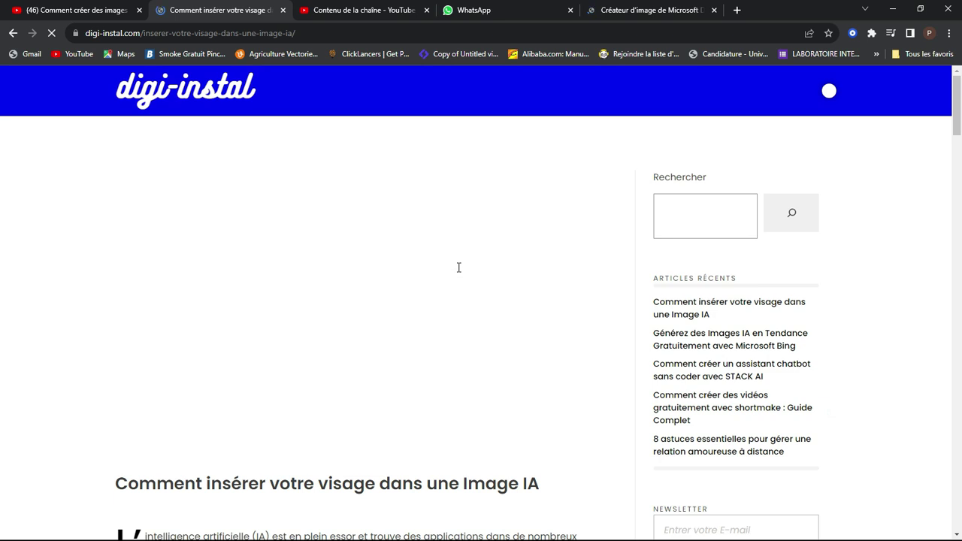
# Copy the full example prompt for the 3D YouTube gaming illustration from the article's Bing section and collapse the ad banner
pyautogui.moveTo(958, 127); pyautogui.dragTo(957, 207)
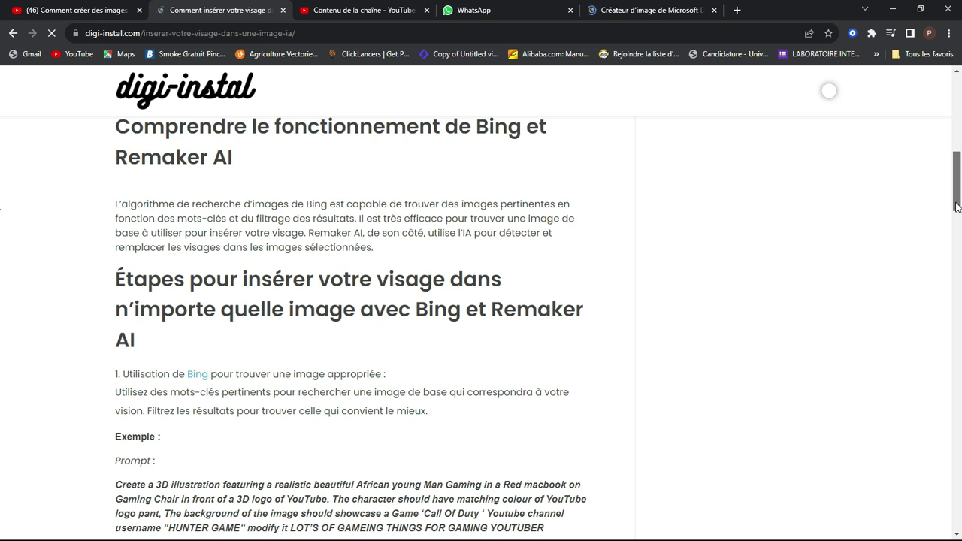
pyautogui.scroll(-3, 2, 239)
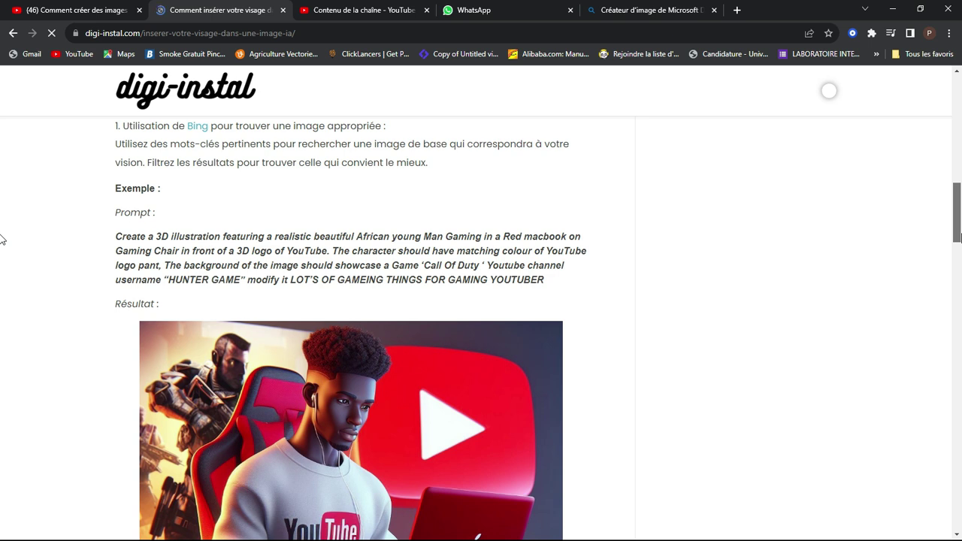
pyautogui.scroll(-4, 3, 239)
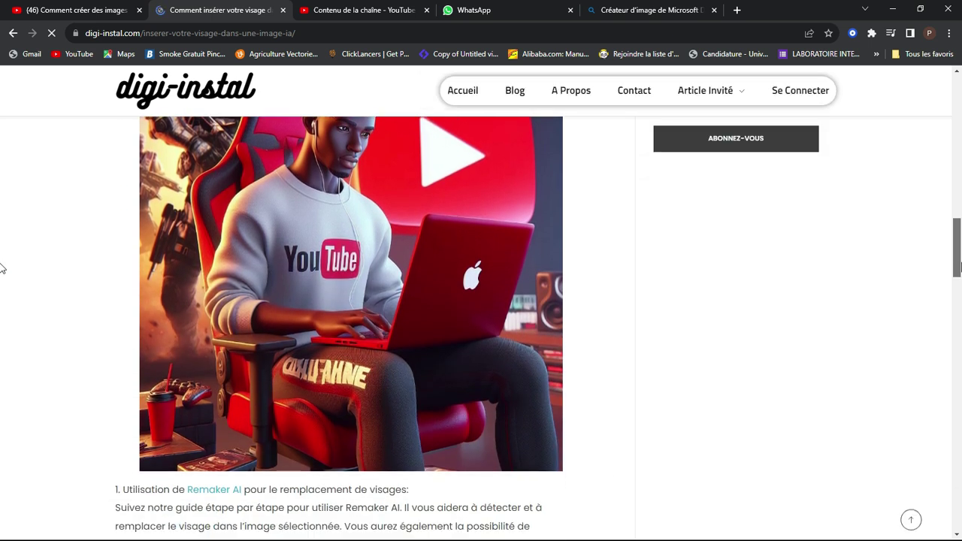
pyautogui.scroll(5, 2, 268)
pyautogui.moveTo(954, 222); pyautogui.dragTo(2, 260)
pyautogui.scroll(2, 2, 259)
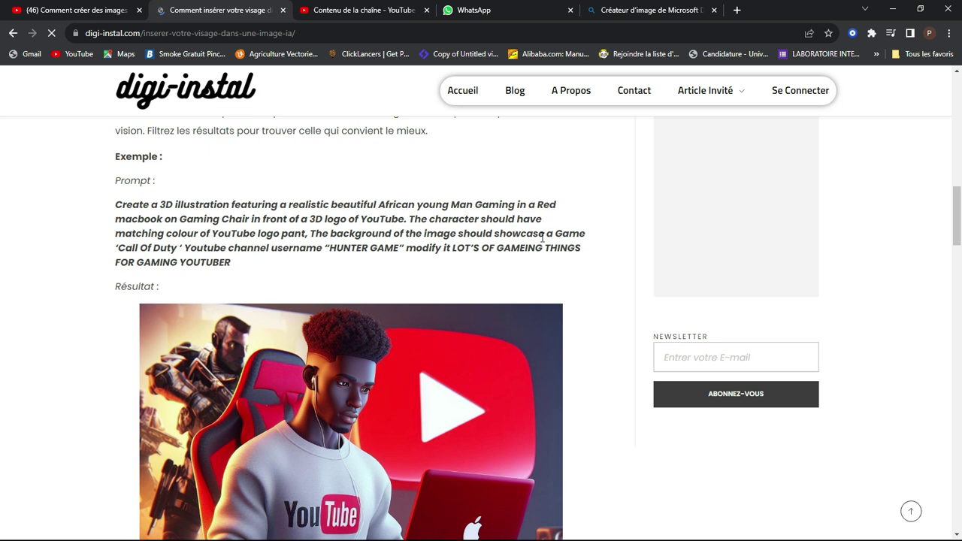
pyautogui.scroll(2, 368, 422)
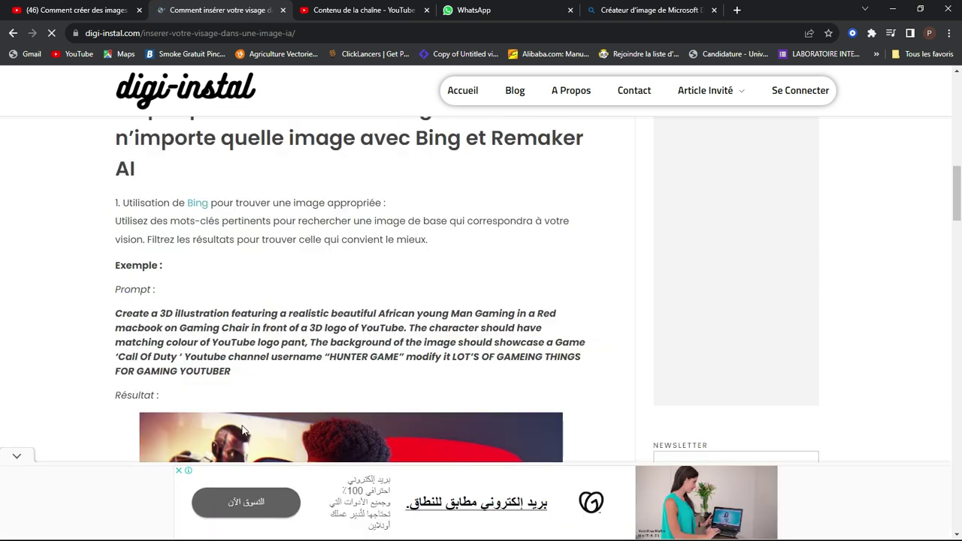
pyautogui.moveTo(118, 311); pyautogui.dragTo(230, 378)
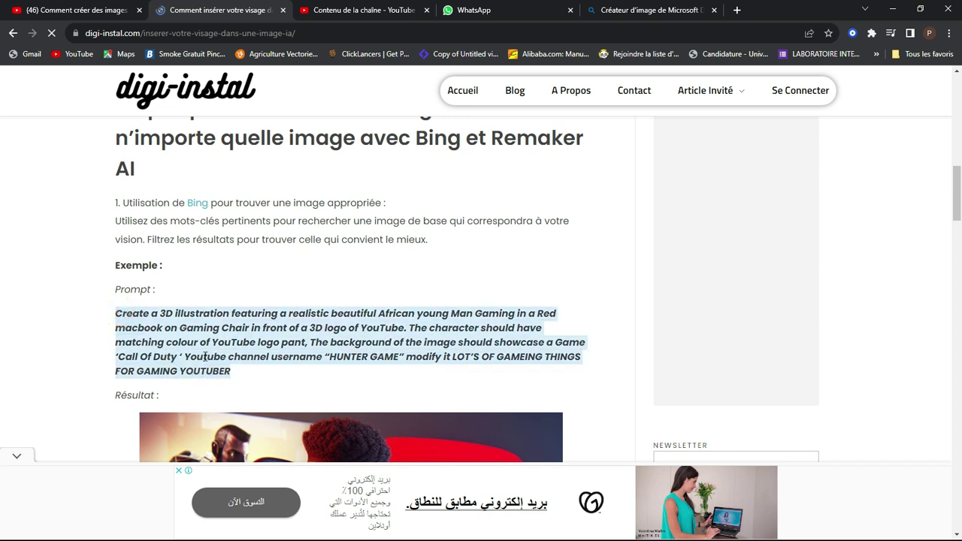
pyautogui.rightClick(204, 357)
pyautogui.click(241, 365)
pyautogui.click(16, 457)
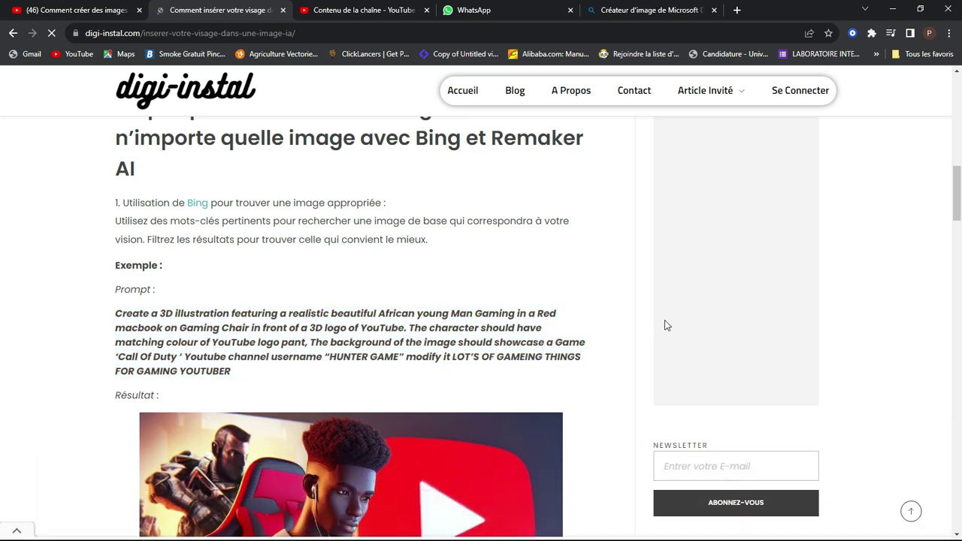
pyautogui.moveTo(958, 193); pyautogui.dragTo(959, 102)
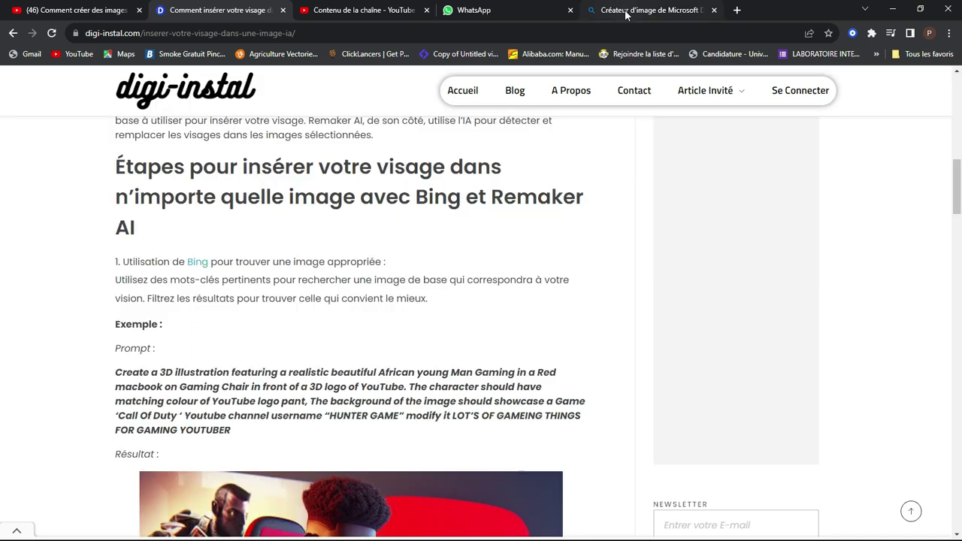
# Return to Bing Image Creator and paste the copied prompt into the image description
pyautogui.click(626, 11)
pyautogui.click(457, 134)
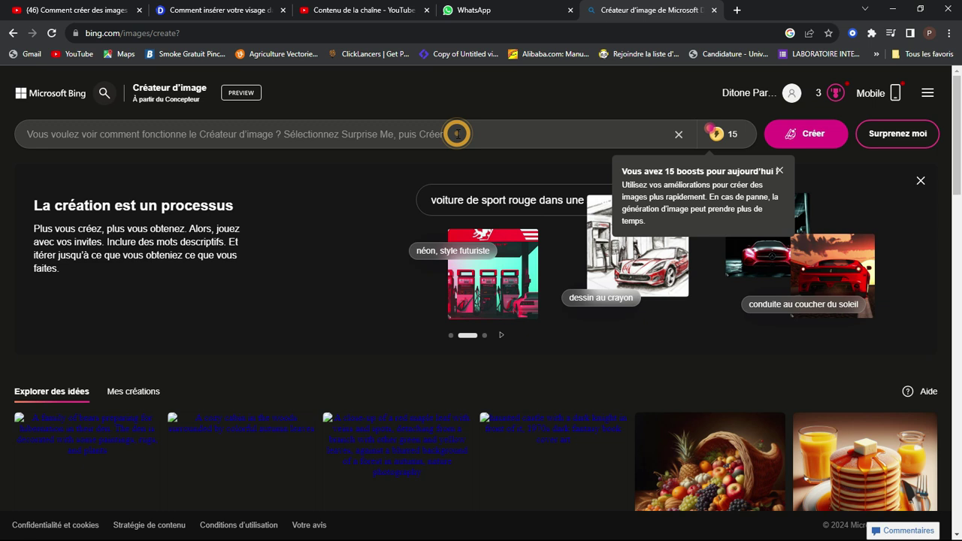
pyautogui.rightClick(457, 134)
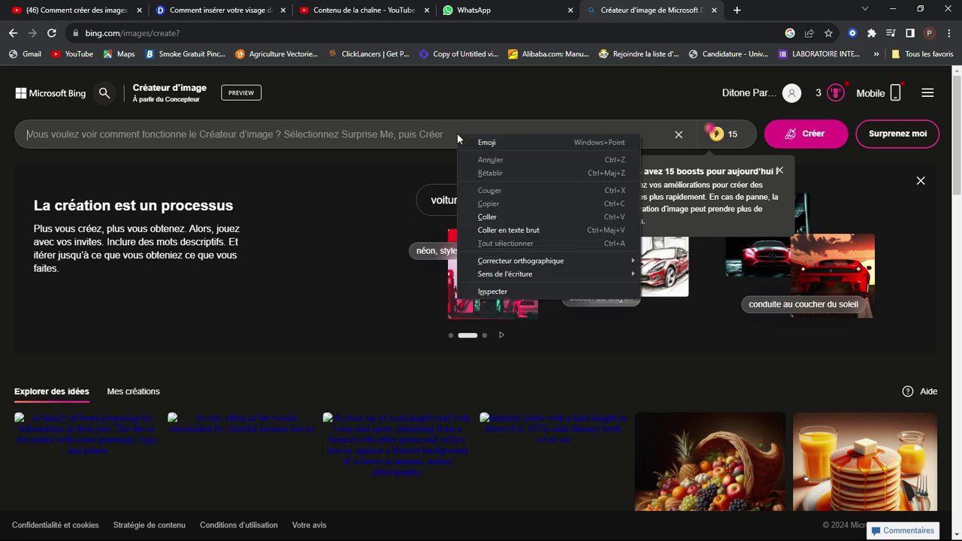
pyautogui.click(487, 216)
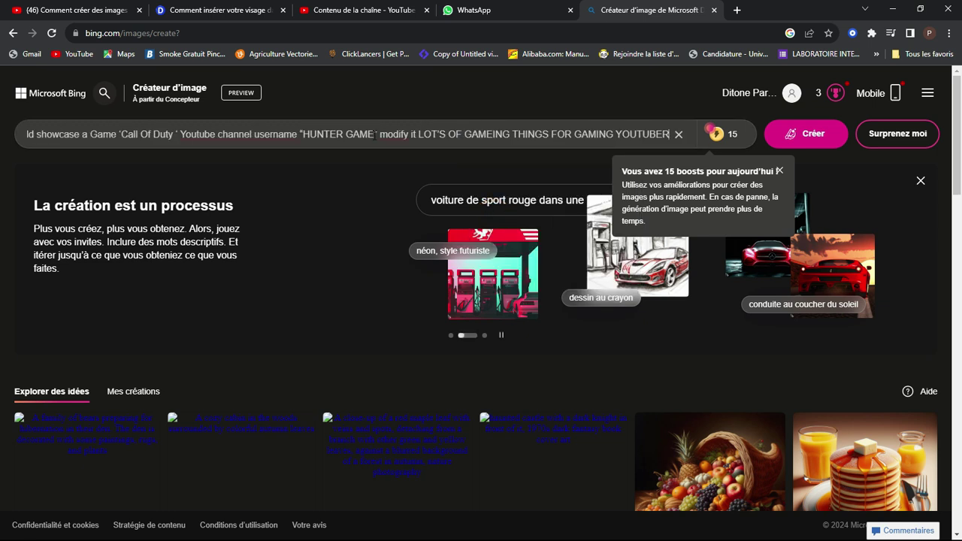
# Replace the YouTube channel username "HUNTER GAME" in the prompt with the account owner's own channel name
pyautogui.click(375, 134)
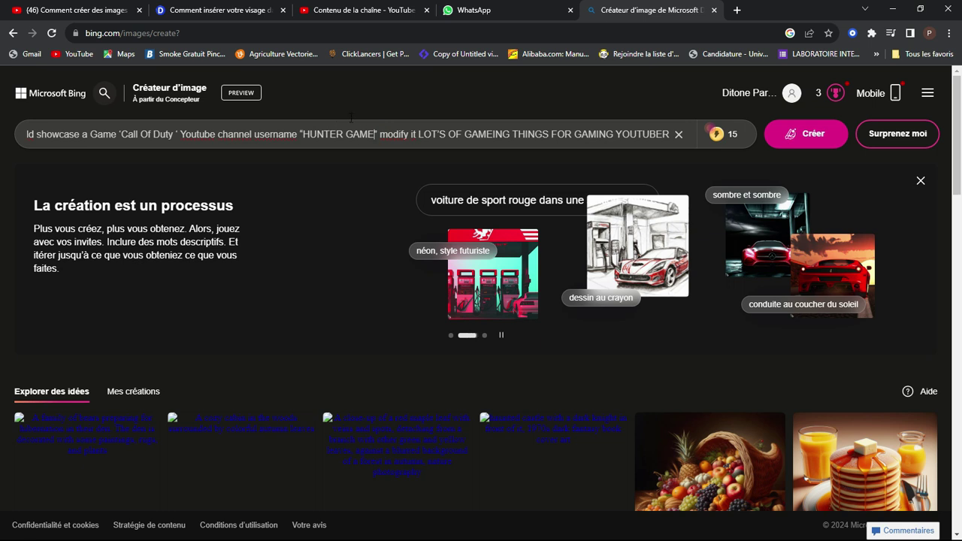
pyautogui.click(346, 111)
pyautogui.press('BackSpace')
pyautogui.press('BackSpace')
pyautogui.press('BackSpace')
pyautogui.press('BackSpace')
pyautogui.press('BackSpace')
pyautogui.press('BackSpace')
pyautogui.press('BackSpace')
pyautogui.press('BackSpace')
pyautogui.press('BackSpace')
pyautogui.press('BackSpace')
pyautogui.press('BackSpace')
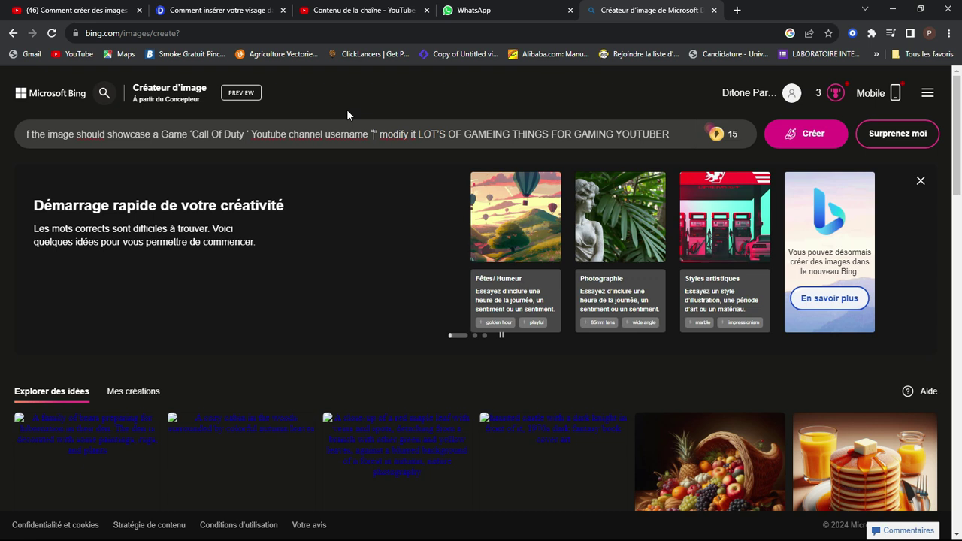
pyautogui.write('D')
pyautogui.write('ITONE')
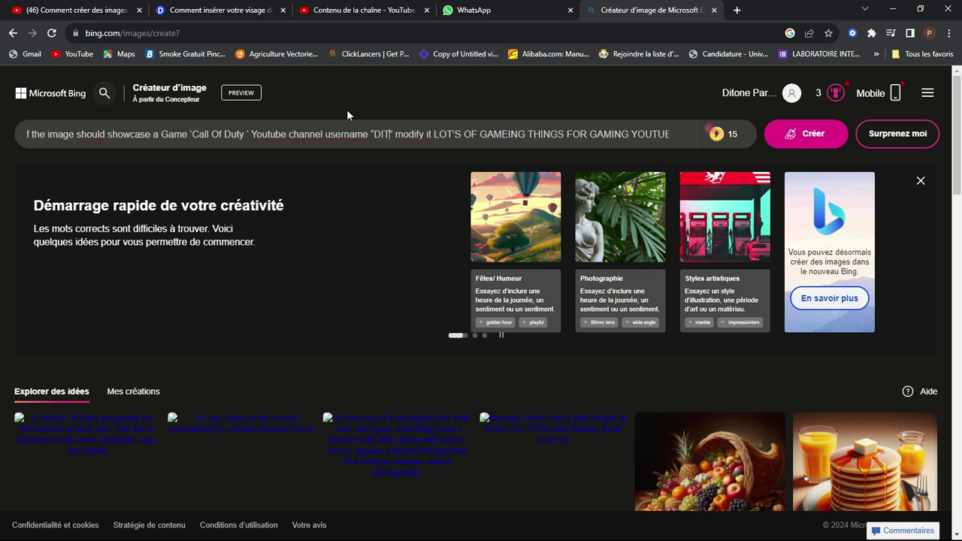
pyautogui.write('BIDA')
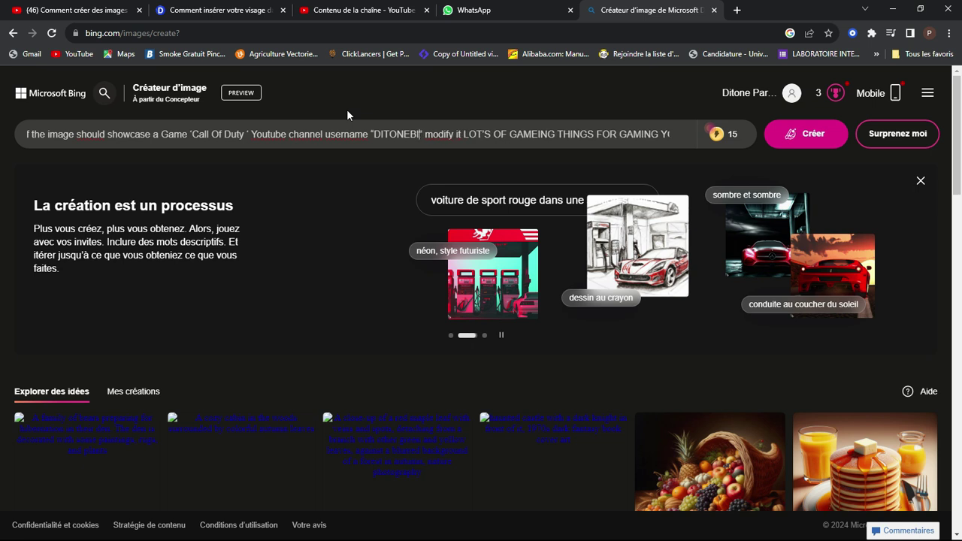
# Read through the whole customised prompt from its beginning to its end to check the wording
pyautogui.click(567, 135)
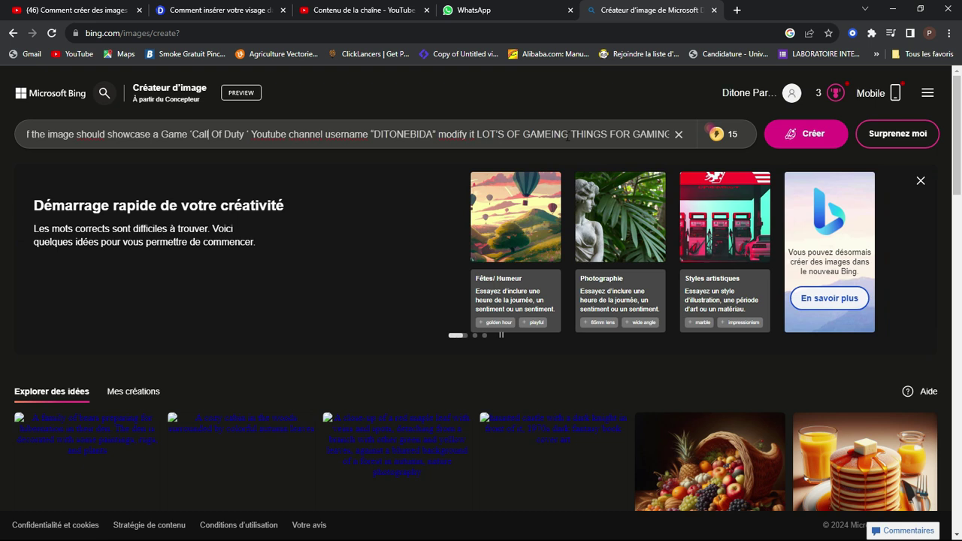
pyautogui.press('Left')
pyautogui.press('Left')
pyautogui.press('Left')
pyautogui.press('Left')
pyautogui.press('Left')
pyautogui.press('Left')
pyautogui.press('Left')
pyautogui.press('Left')
pyautogui.press('Left')
pyautogui.press('Left')
pyautogui.press('Left')
pyautogui.press('Left')
pyautogui.press('Left')
pyautogui.press('Left')
pyautogui.press('Left')
pyautogui.press('Left')
pyautogui.press('Left')
pyautogui.press('Left')
pyautogui.press('Left')
pyautogui.press('Left')
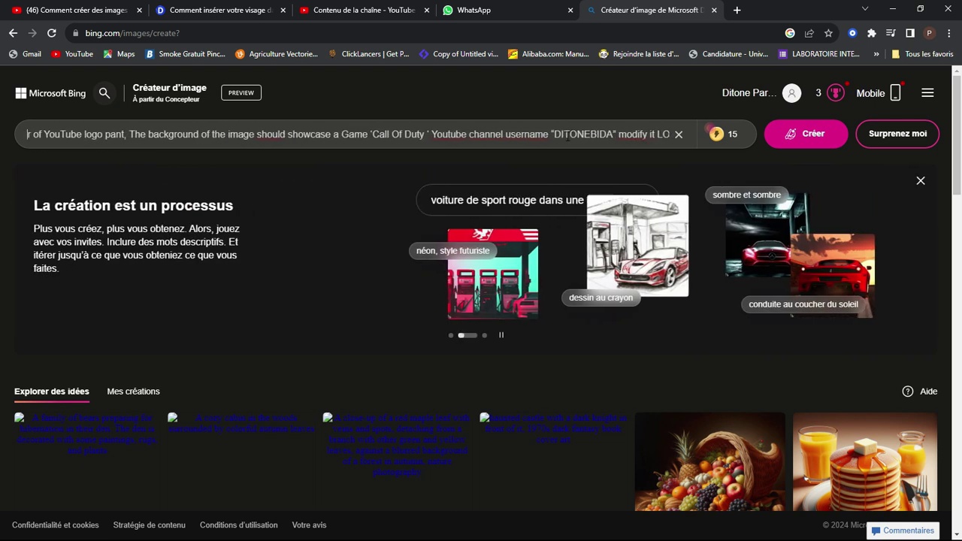
pyautogui.press('Left')
pyautogui.press('Left')
pyautogui.press('Left')
pyautogui.press('Left')
pyautogui.press('Left')
pyautogui.press('Left')
pyautogui.press('Left')
pyautogui.press('Left')
pyautogui.press('Left')
pyautogui.press('Left')
pyautogui.press('Left')
pyautogui.press('Left')
pyautogui.press('Left')
pyautogui.press('Left')
pyautogui.press('Left')
pyautogui.press('Left')
pyautogui.press('Left')
pyautogui.press('Left')
pyautogui.press('Left')
pyautogui.press('Left')
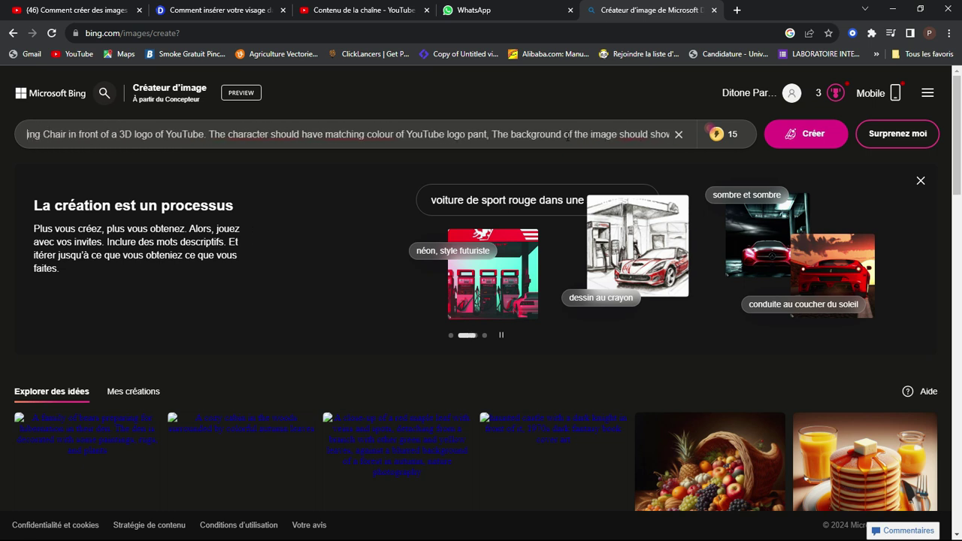
pyautogui.press('Left')
pyautogui.press('Left')
pyautogui.press('Left')
pyautogui.press('Left')
pyautogui.press('Left')
pyautogui.press('Left')
pyautogui.press('Left')
pyautogui.press('Left')
pyautogui.press('Left')
pyautogui.press('Left')
pyautogui.press('Left')
pyautogui.press('Left')
pyautogui.press('Left')
pyautogui.press('Left')
pyautogui.press('Left')
pyautogui.press('Left')
pyautogui.press('Left')
pyautogui.press('Left')
pyautogui.press('Left')
pyautogui.press('Left')
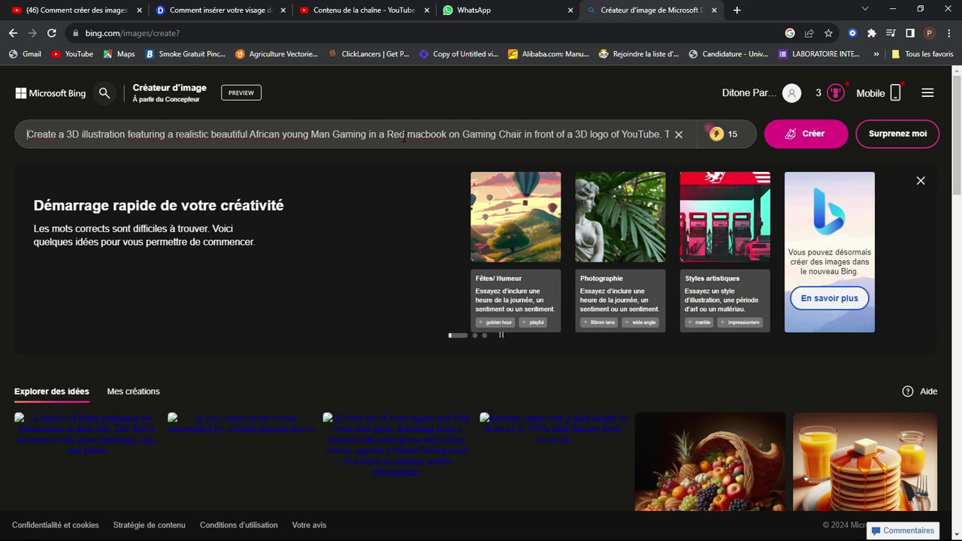
pyautogui.click(634, 136)
pyautogui.press('Right')
pyautogui.press('Right')
pyautogui.press('Right')
pyautogui.press('Right')
pyautogui.press('Right')
pyautogui.press('Right')
pyautogui.press('Right')
pyautogui.press('Right')
pyautogui.press('Right')
pyautogui.press('Right')
pyautogui.press('Right')
pyautogui.press('Right')
pyautogui.press('Right')
pyautogui.press('Right')
pyautogui.press('Right')
pyautogui.press('Right')
pyautogui.press('Right')
pyautogui.press('Right')
pyautogui.press('Right')
pyautogui.press('Right')
pyautogui.press('Right')
pyautogui.press('Right')
pyautogui.press('Right')
pyautogui.press('Right')
pyautogui.press('Right')
pyautogui.press('Right')
pyautogui.press('Right')
pyautogui.press('Right')
pyautogui.press('Right')
pyautogui.press('Right')
pyautogui.press('Right')
pyautogui.press('Right')
pyautogui.press('Right')
pyautogui.press('Right')
pyautogui.press('Right')
pyautogui.press('Right')
pyautogui.press('Right')
pyautogui.press('Right')
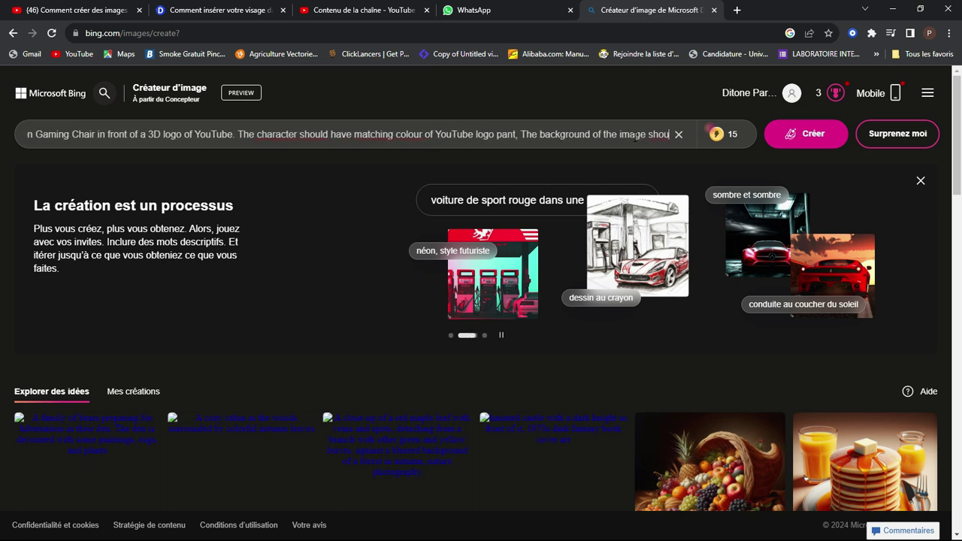
pyautogui.press('Right')
pyautogui.press('Right')
pyautogui.press('Right')
pyautogui.press('Right')
pyautogui.press('Right')
pyautogui.press('Right')
pyautogui.press('Right')
pyautogui.press('Right')
pyautogui.press('Right')
pyautogui.press('Right')
pyautogui.press('Right')
pyautogui.press('Right')
pyautogui.press('Right')
pyautogui.press('Right')
pyautogui.press('Right')
pyautogui.press('Right')
pyautogui.press('Right')
pyautogui.press('Right')
pyautogui.press('Right')
pyautogui.press('Right')
pyautogui.press('Right')
pyautogui.press('Right')
pyautogui.press('Right')
pyautogui.press('Right')
pyautogui.press('Right')
pyautogui.press('Right')
pyautogui.press('Right')
pyautogui.press('Right')
pyautogui.press('Right')
pyautogui.press('Right')
pyautogui.press('Right')
pyautogui.press('Right')
pyautogui.press('Right')
pyautogui.press('Right')
pyautogui.press('Right')
pyautogui.press('Right')
pyautogui.press('Right')
pyautogui.press('Right')
pyautogui.press('Right')
pyautogui.press('Right')
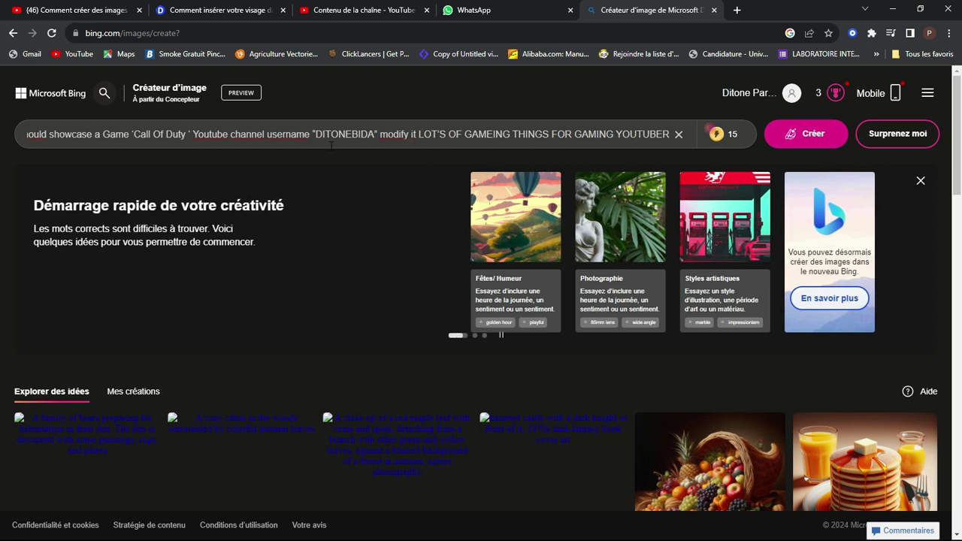
# Generate the images from the prompt and download the result showing the gamer with headphones and a red YouTube hoodie
pyautogui.click(805, 134)
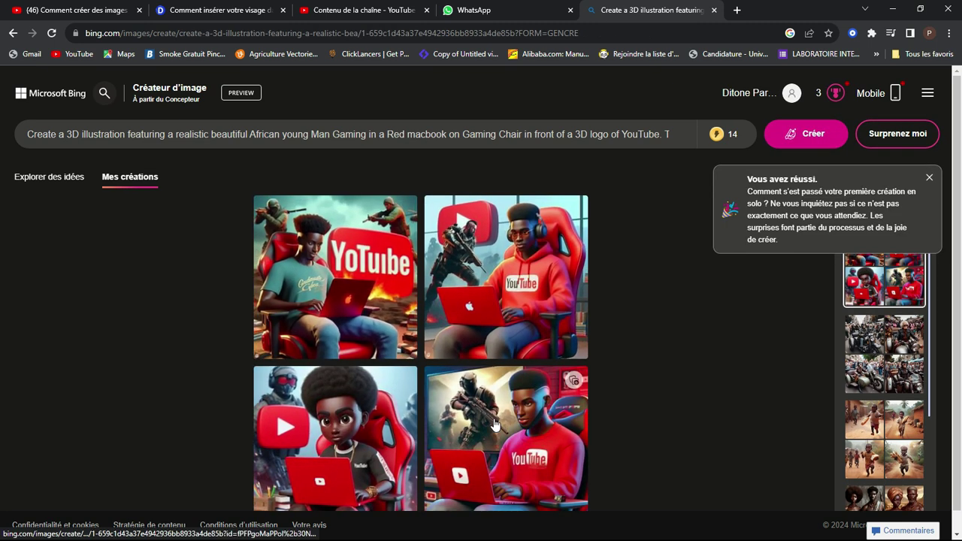
pyautogui.click(481, 381)
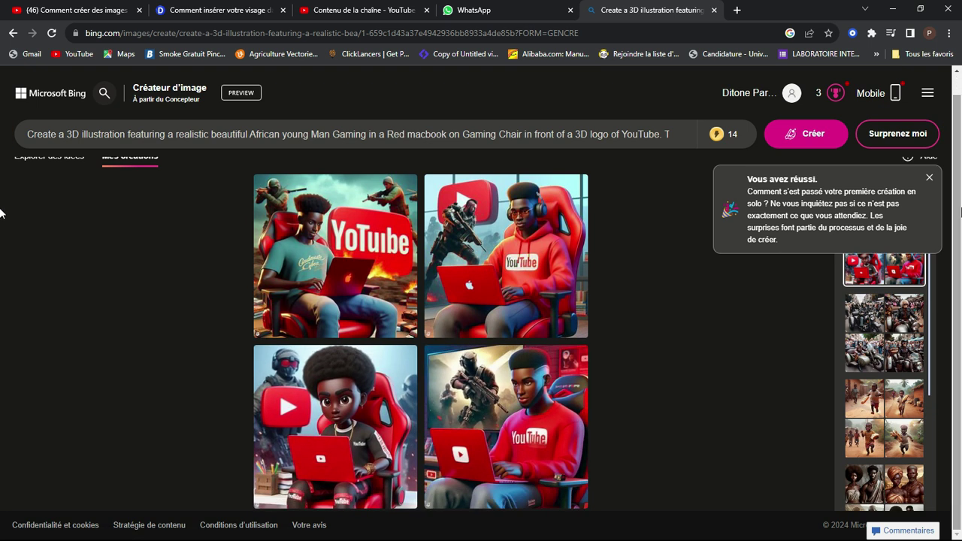
pyautogui.click(507, 281)
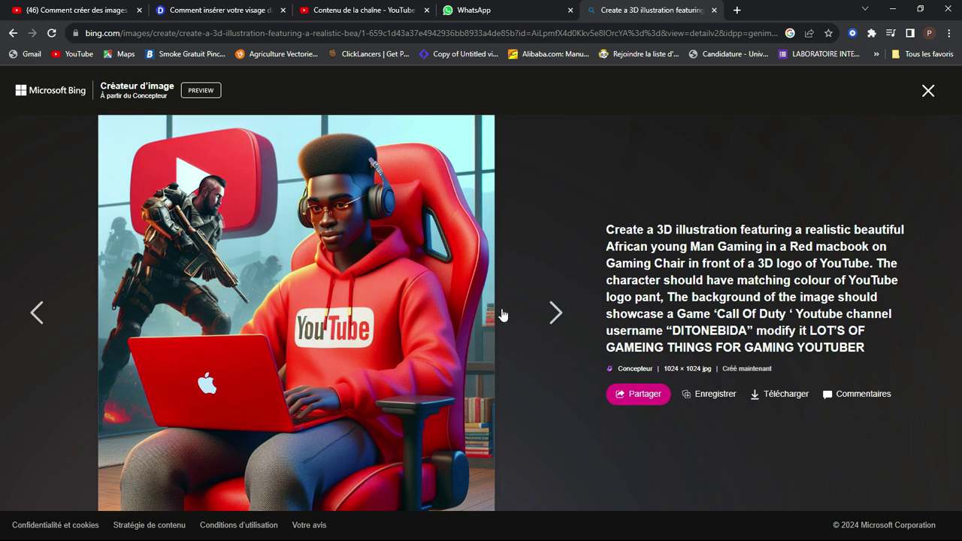
pyautogui.click(778, 397)
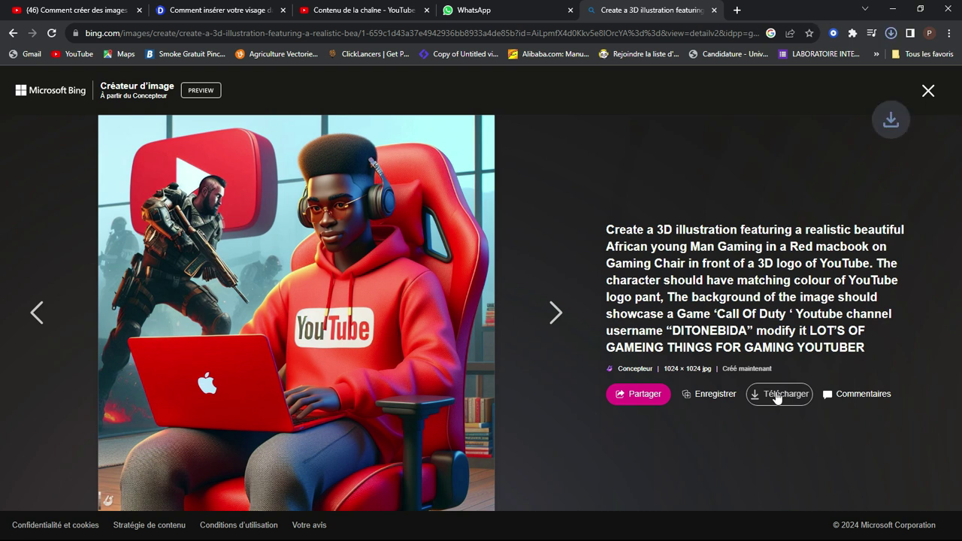
pyautogui.click(891, 33)
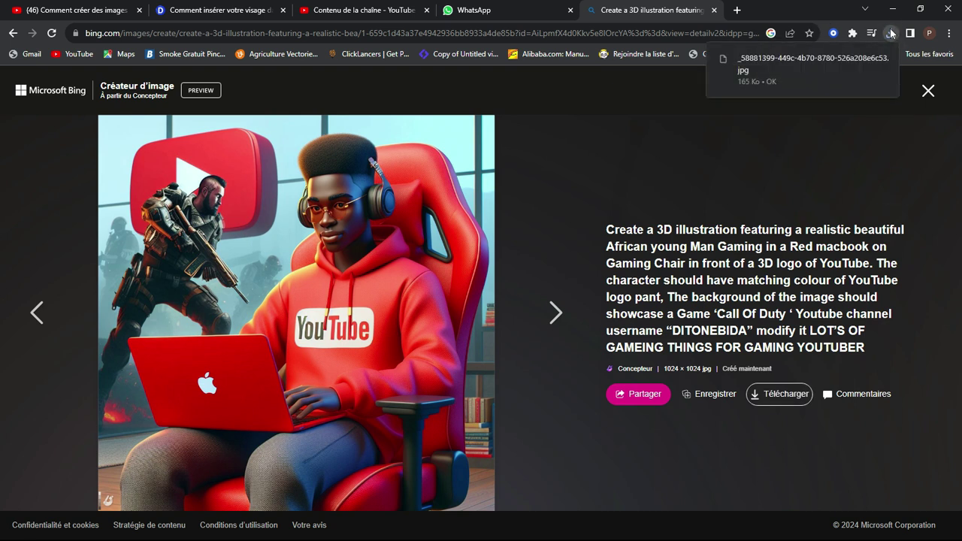
# Download the large-afro cartoon character and the red YouTube sweater image as well, then return to the results overview
pyautogui.click(38, 316)
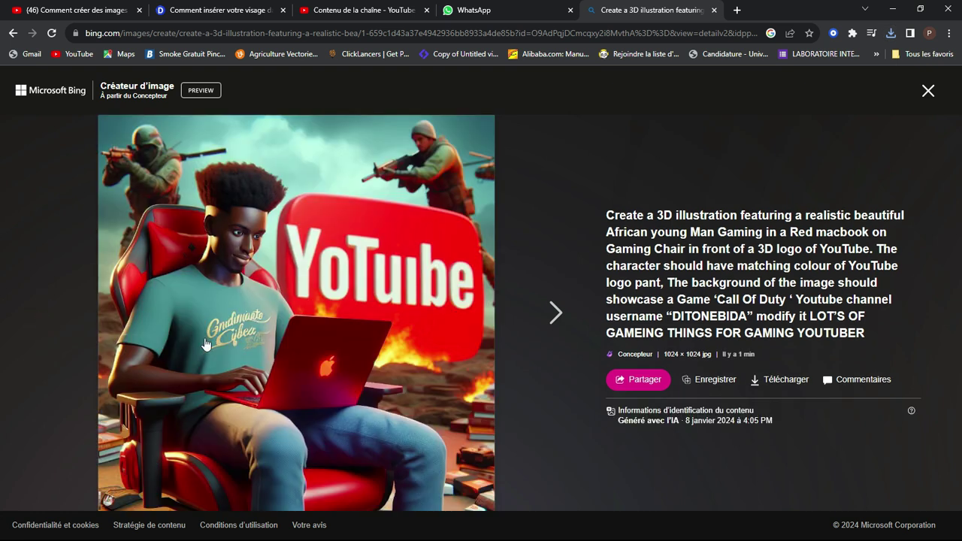
pyautogui.click(548, 313)
pyautogui.click(549, 313)
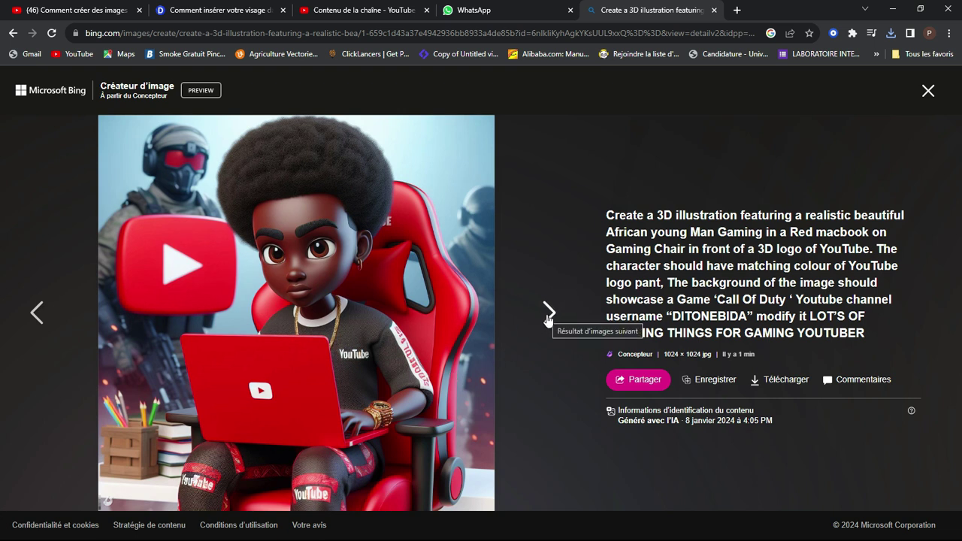
pyautogui.click(770, 380)
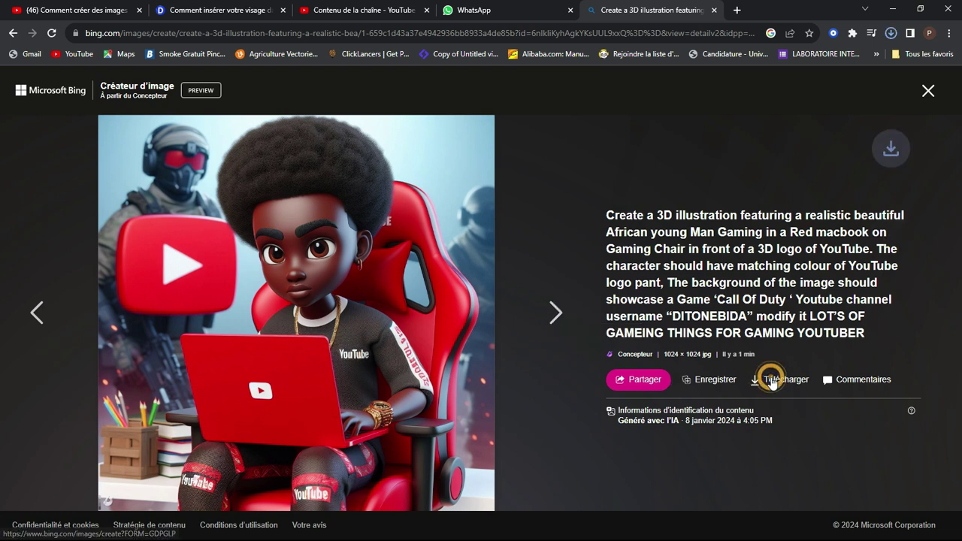
pyautogui.click(554, 311)
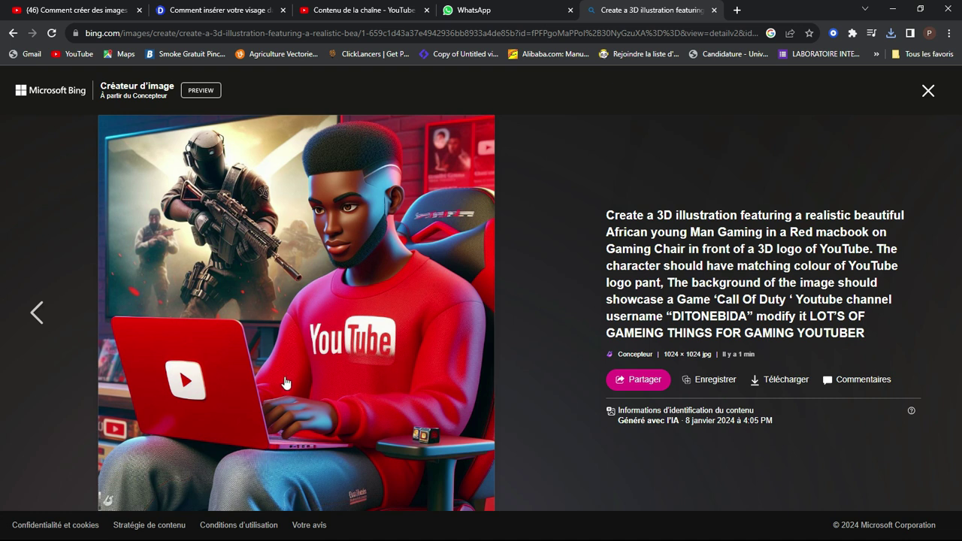
pyautogui.click(774, 380)
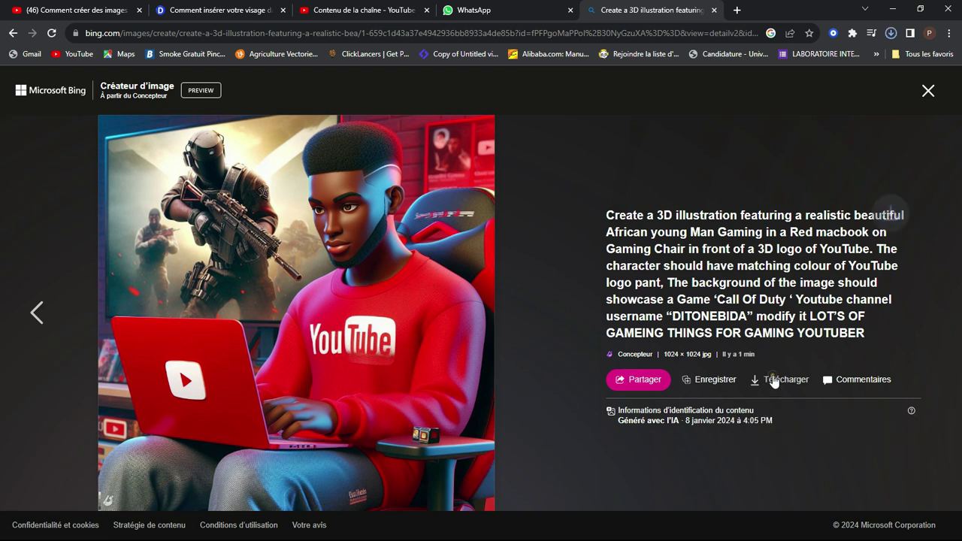
pyautogui.click(13, 33)
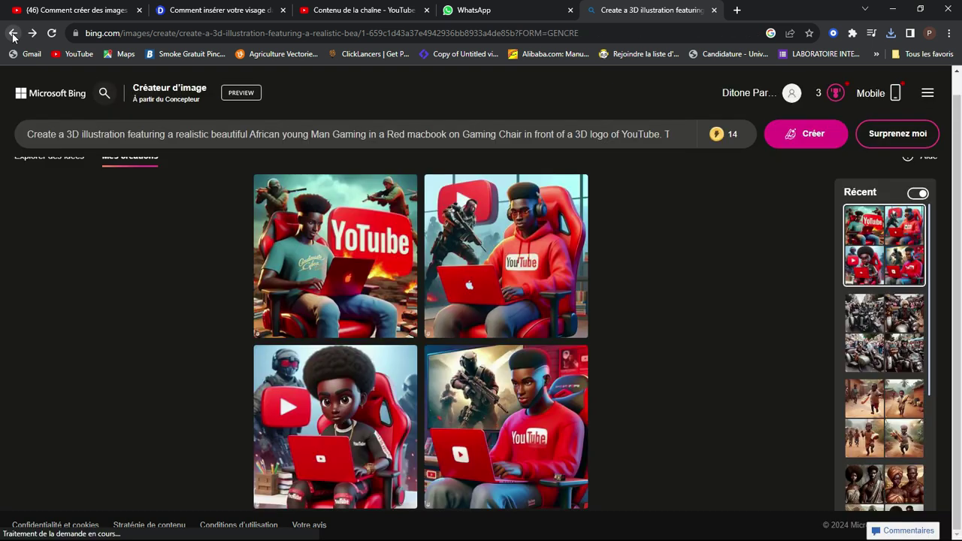
# Go back to the Digi Instal article on trending Microsoft Bing AI images and copy the French prompt for the character seated on a YouTube logo
pyautogui.click(223, 12)
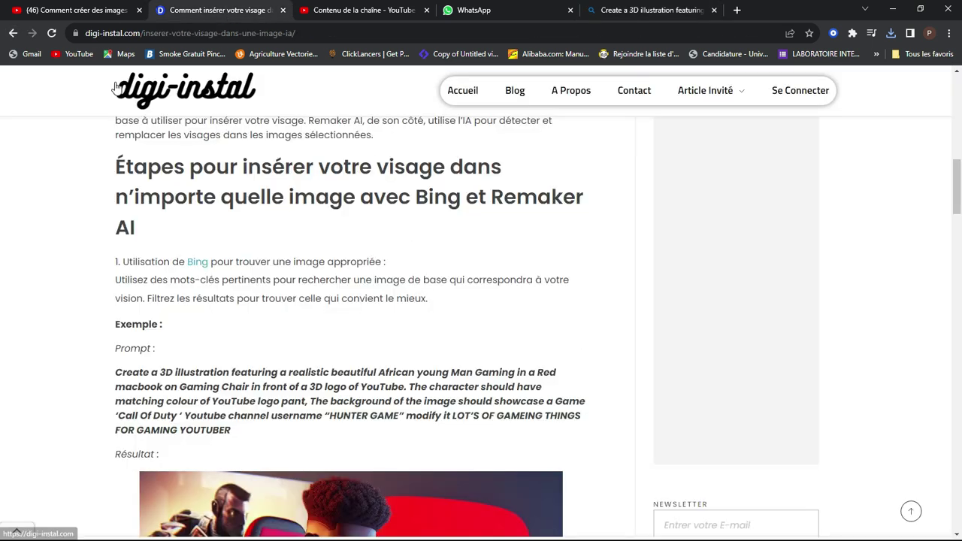
pyautogui.click(13, 34)
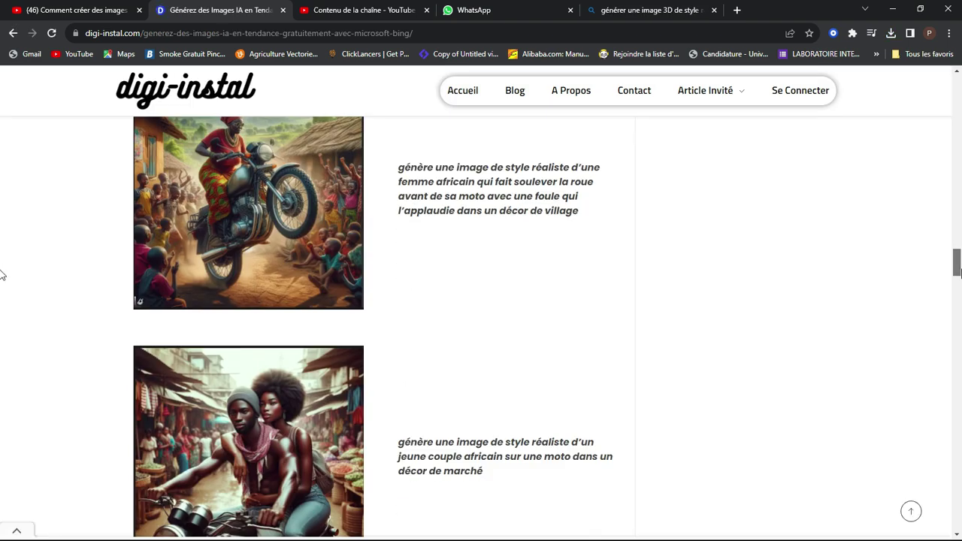
pyautogui.moveTo(959, 269); pyautogui.dragTo(2, 381)
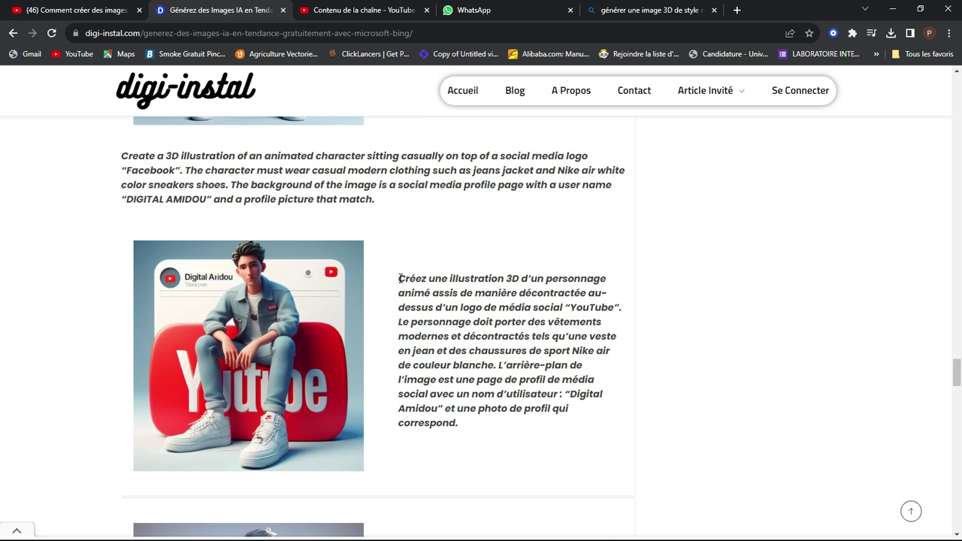
pyautogui.moveTo(400, 278); pyautogui.dragTo(460, 425)
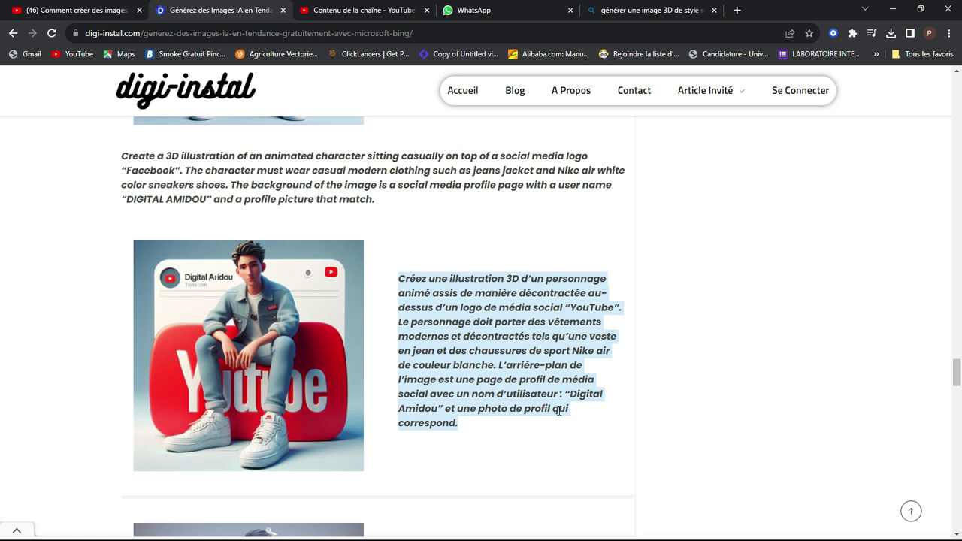
pyautogui.rightClick(485, 340)
pyautogui.click(511, 348)
# Switch back to Bing Image Creator and replace the whole prompt with the copied French YouTube-logo prompt
pyautogui.click(620, 10)
pyautogui.click(644, 138)
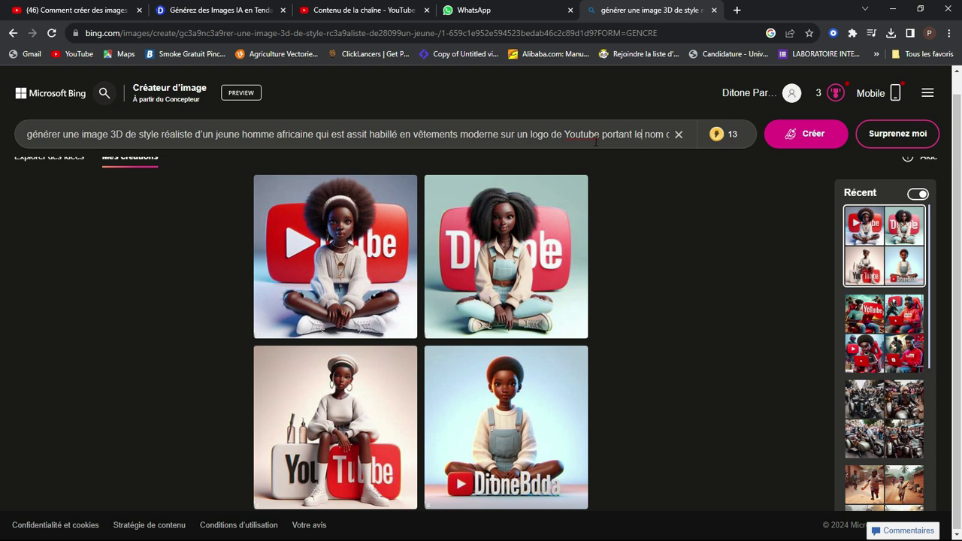
pyautogui.hotkey('ctrl', 'a')
pyautogui.press('BackSpace')
pyautogui.hotkey('ctrl', 'v')
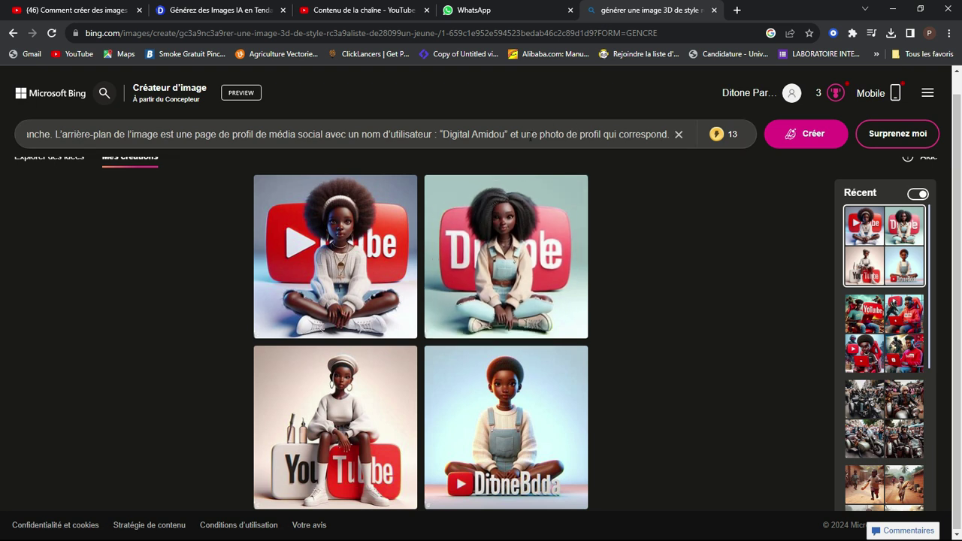
# Replace the sample user name in the prompt with the owner's channel name, capitalising only its first letter
pyautogui.moveTo(442, 134); pyautogui.dragTo(501, 141)
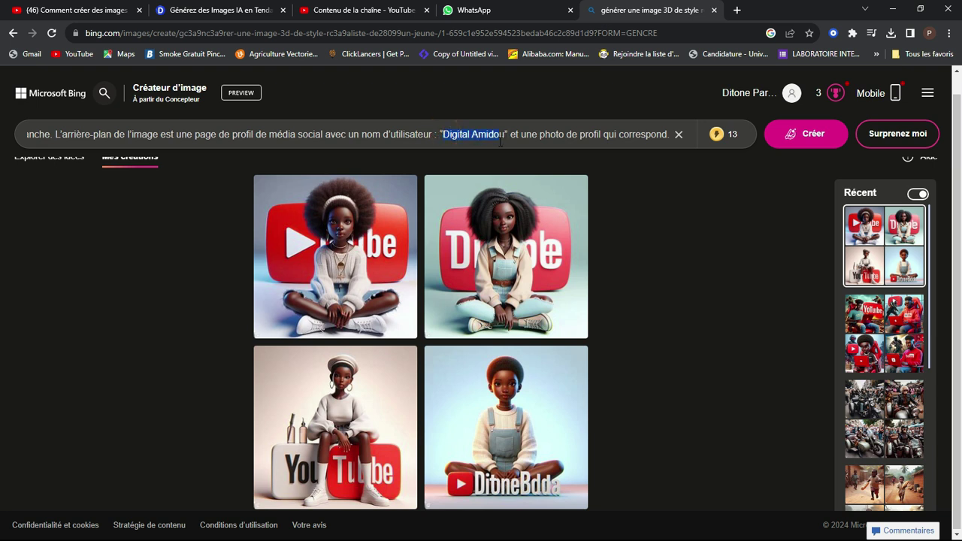
pyautogui.press('BackSpace')
pyautogui.write('DITONE')
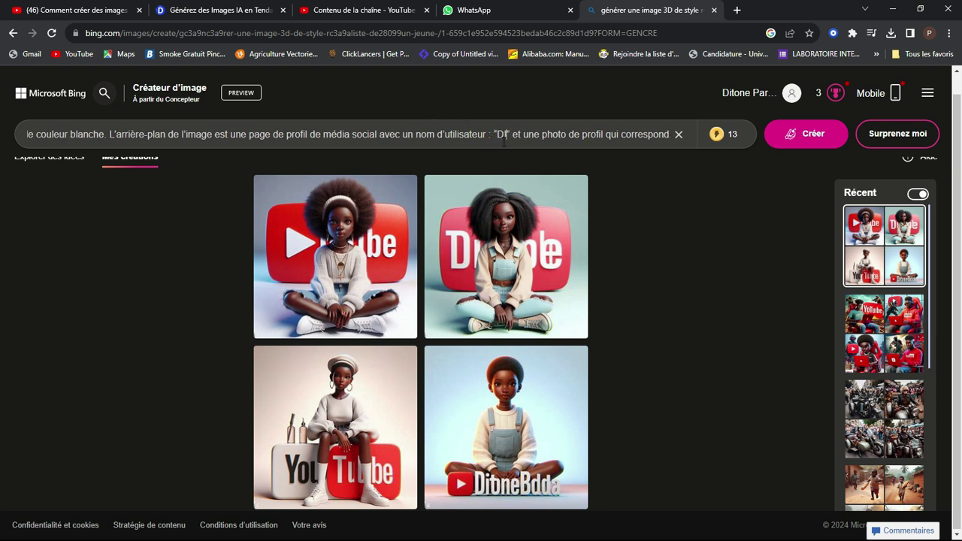
pyautogui.write('BID')
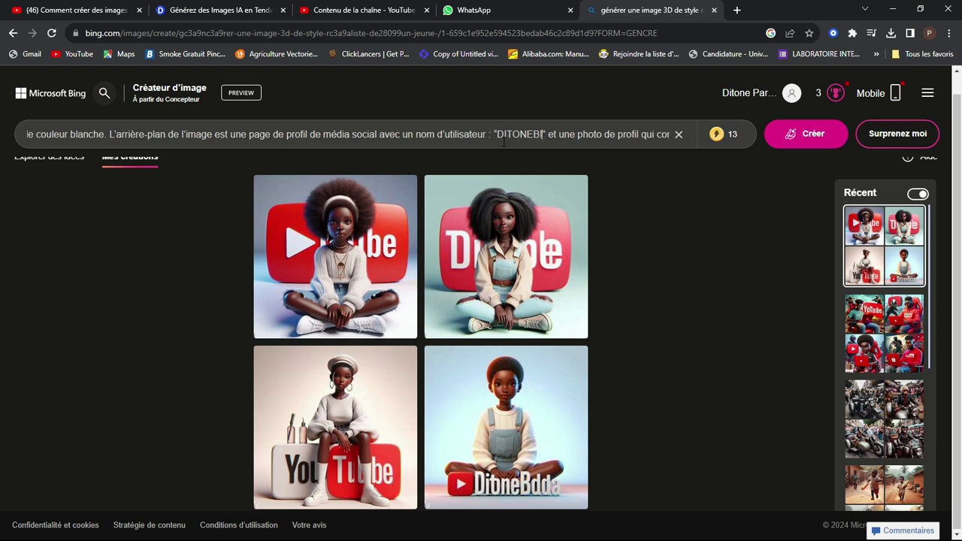
pyautogui.write('A')
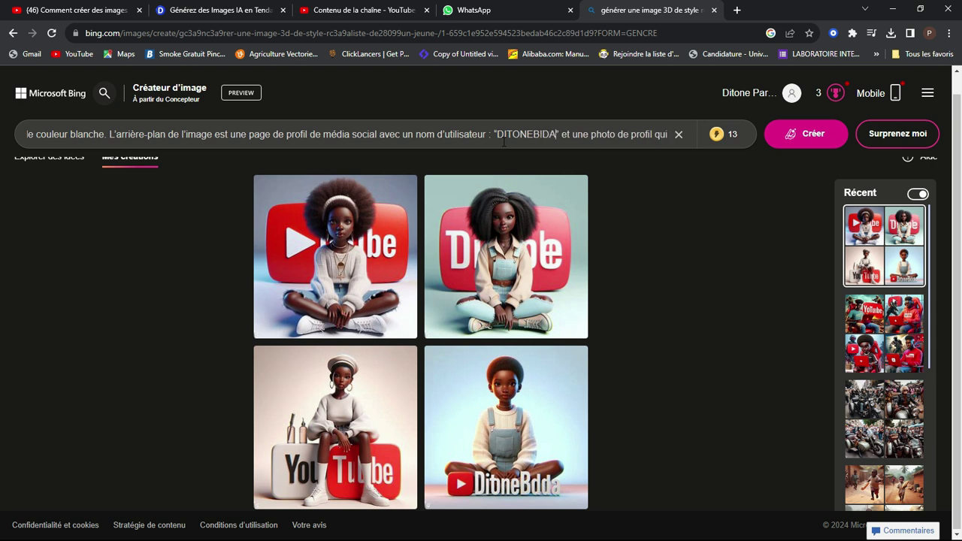
pyautogui.press('BackSpace')
pyautogui.press('BackSpace')
pyautogui.press('BackSpace')
pyautogui.press('BackSpace')
pyautogui.press('BackSpace')
pyautogui.press('BackSpace')
pyautogui.press('BackSpace')
pyautogui.press('BackSpace')
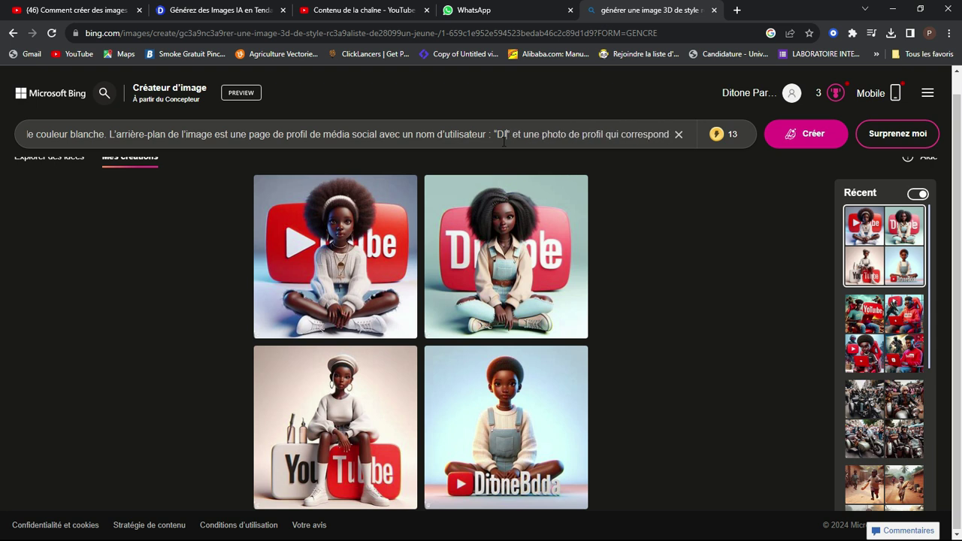
pyautogui.write('tonebida')
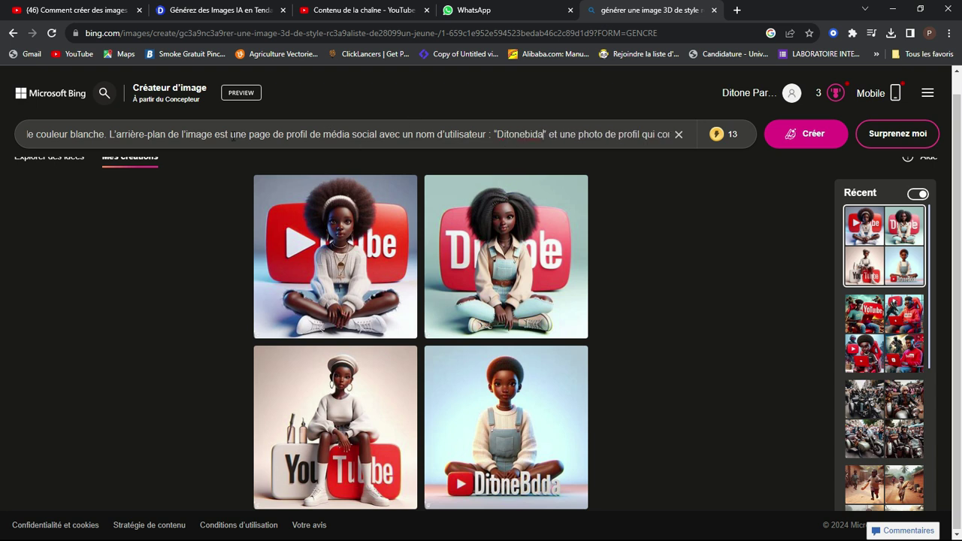
# Insert "jeune homme africain" after "personnage" at the beginning of the prompt
pyautogui.click(105, 139)
pyautogui.press('Left')
pyautogui.press('Left')
pyautogui.press('Left')
pyautogui.press('Left')
pyautogui.press('Left')
pyautogui.press('Left')
pyautogui.press('Left')
pyautogui.press('Left')
pyautogui.press('Left')
pyautogui.press('Left')
pyautogui.press('Left')
pyautogui.press('Left')
pyautogui.press('Left')
pyautogui.press('Left')
pyautogui.press('Left')
pyautogui.press('Left')
pyautogui.press('Left')
pyautogui.press('Left')
pyautogui.press('Left')
pyautogui.press('Left')
pyautogui.press('Left')
pyautogui.press('Left')
pyautogui.press('Left')
pyautogui.press('Left')
pyautogui.press('Left')
pyautogui.press('Left')
pyautogui.press('Left')
pyautogui.press('Left')
pyautogui.press('Left')
pyautogui.press('Left')
pyautogui.press('Left')
pyautogui.press('Left')
pyautogui.press('Left')
pyautogui.press('Left')
pyautogui.press('Left')
pyautogui.press('Left')
pyautogui.press('Left')
pyautogui.press('Left')
pyautogui.press('Left')
pyautogui.press('Left')
pyautogui.press('Left')
pyautogui.press('Left')
pyautogui.press('Left')
pyautogui.press('Left')
pyautogui.press('Left')
pyautogui.press('Left')
pyautogui.press('Left')
pyautogui.press('Left')
pyautogui.press('Left')
pyautogui.press('Left')
pyautogui.press('Left')
pyautogui.press('Left')
pyautogui.press('Left')
pyautogui.press('Left')
pyautogui.press('Left')
pyautogui.press('Left')
pyautogui.press('Left')
pyautogui.press('Left')
pyautogui.press('Left')
pyautogui.press('Left')
pyautogui.press('Left')
pyautogui.press('Left')
pyautogui.press('Left')
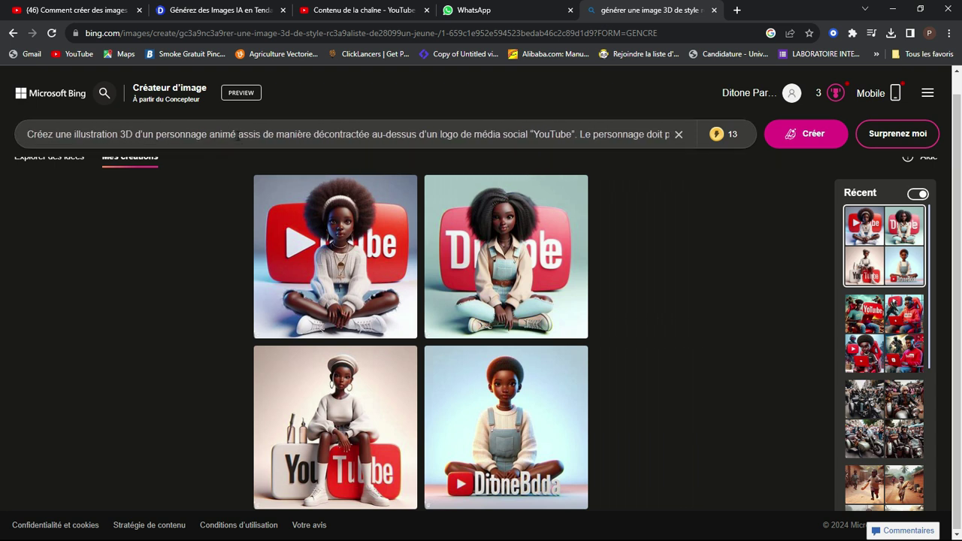
pyautogui.click(239, 135)
pyautogui.write('jeune ho')
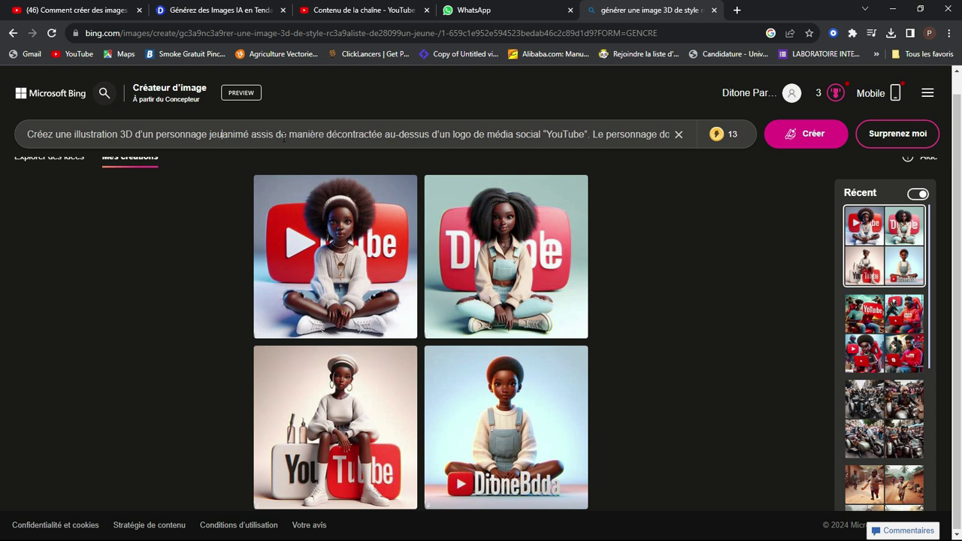
pyautogui.write('afr')
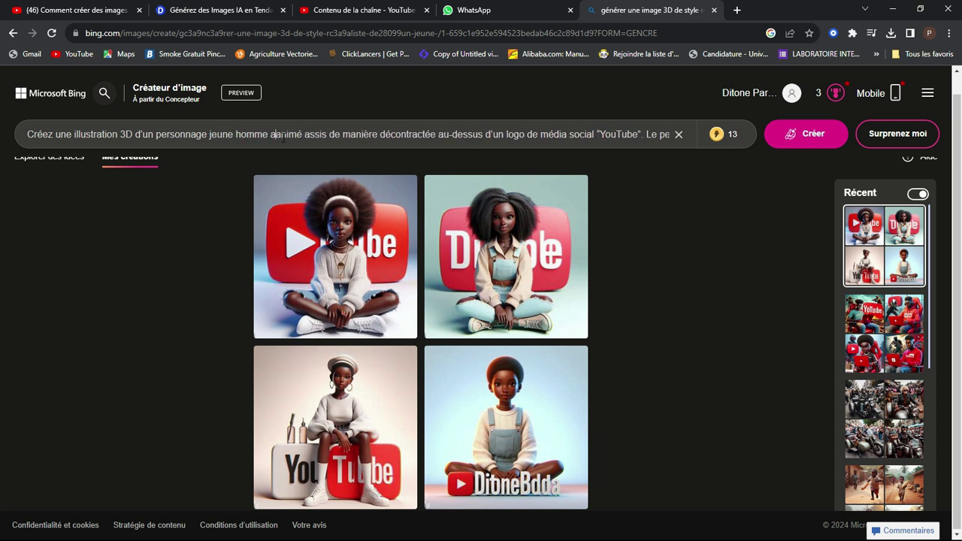
pyautogui.write('icain')
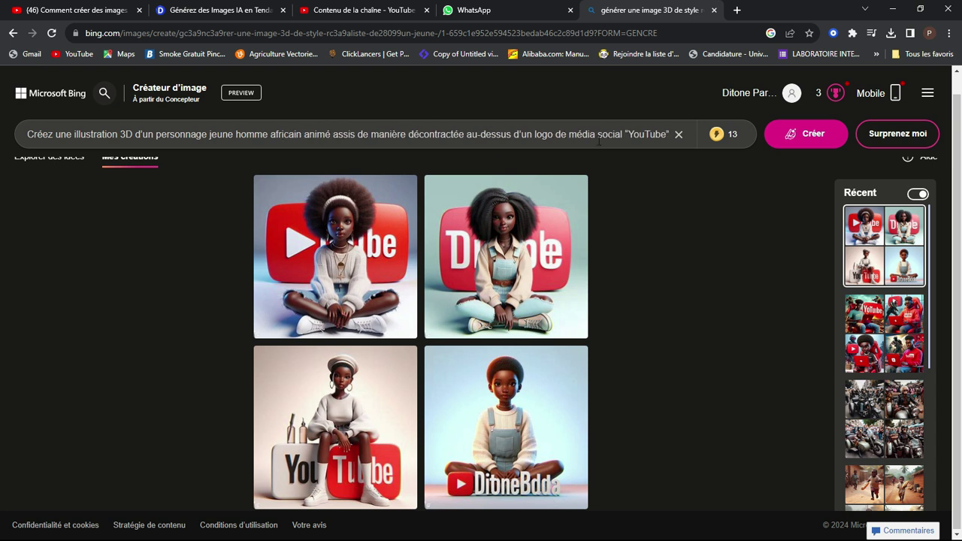
# Generate the images and download the character seated on an upright YouTube logo before a profile card with a round photo
pyautogui.click(808, 132)
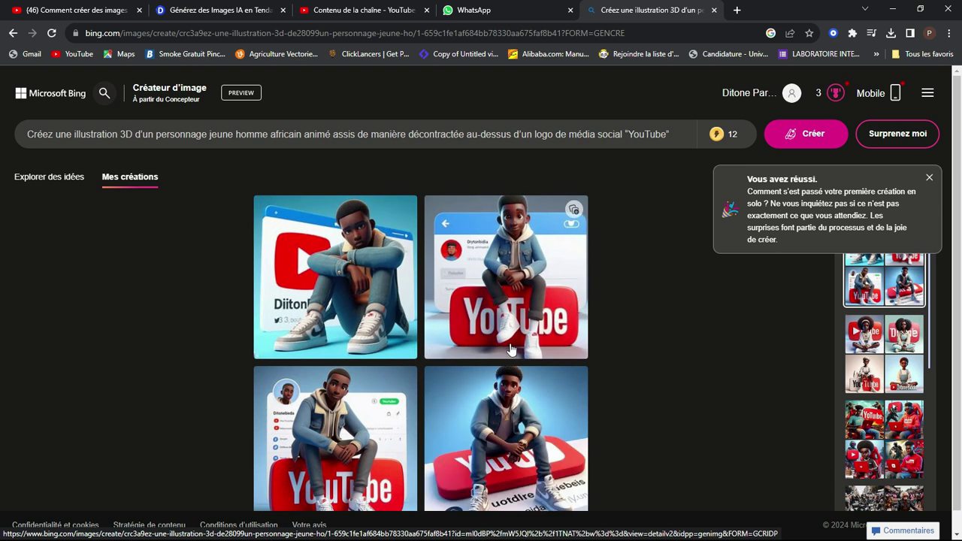
pyautogui.click(929, 177)
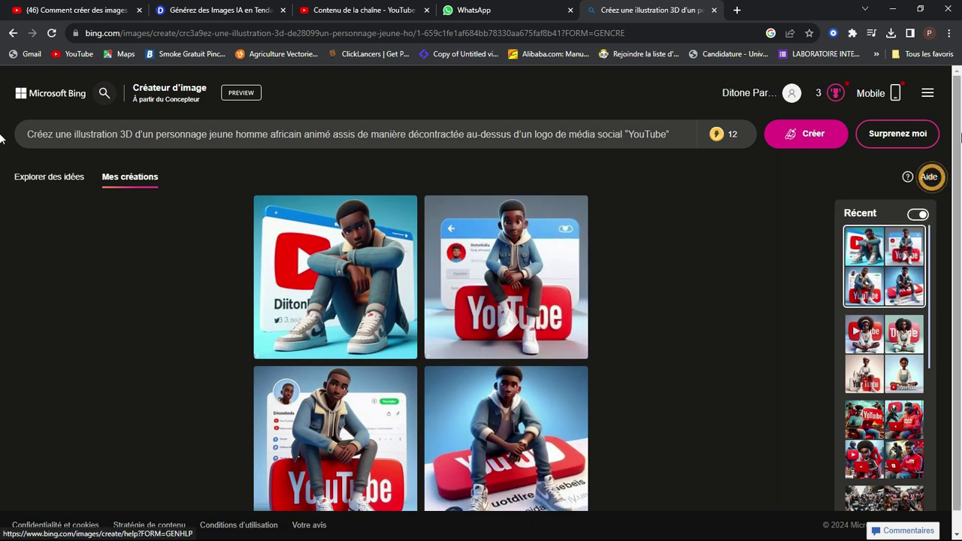
pyautogui.scroll(-1, 3, 138)
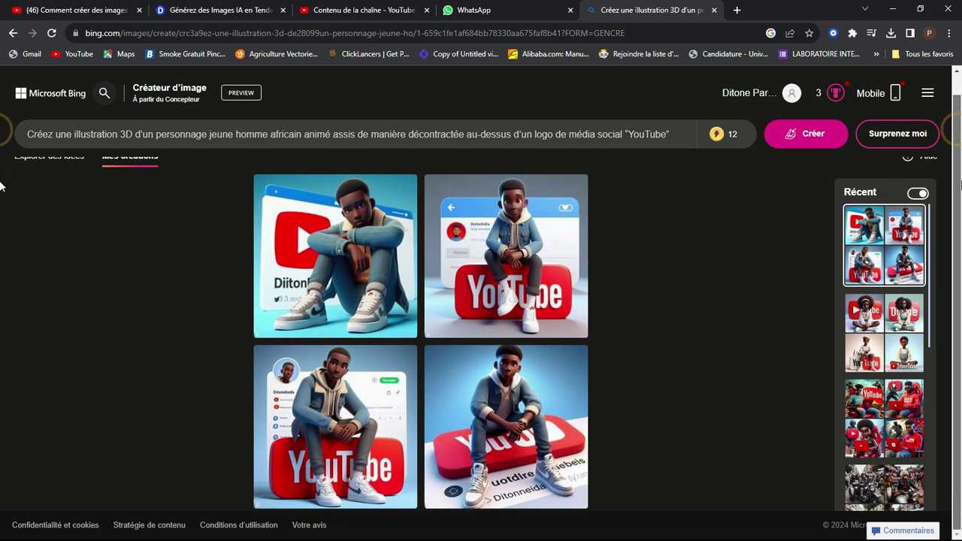
pyautogui.click(498, 449)
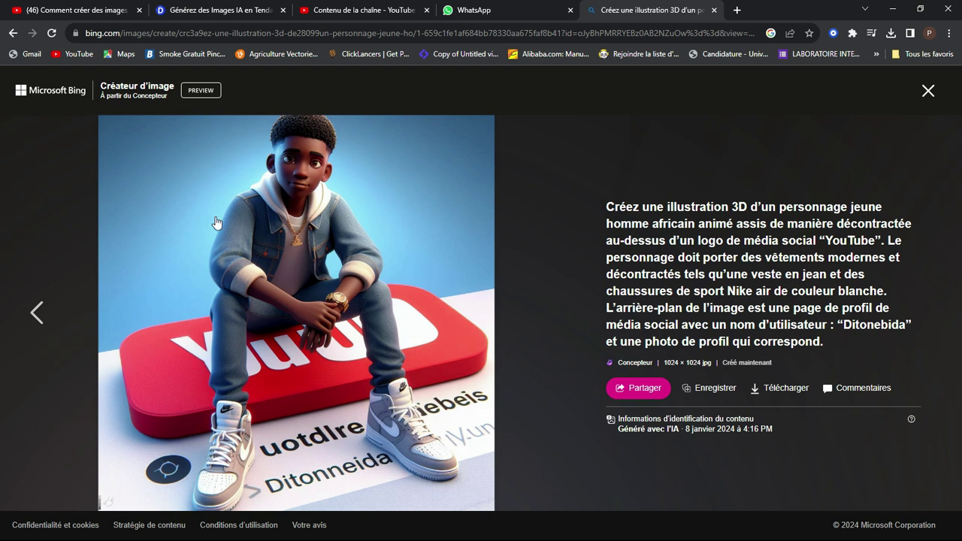
pyautogui.click(43, 316)
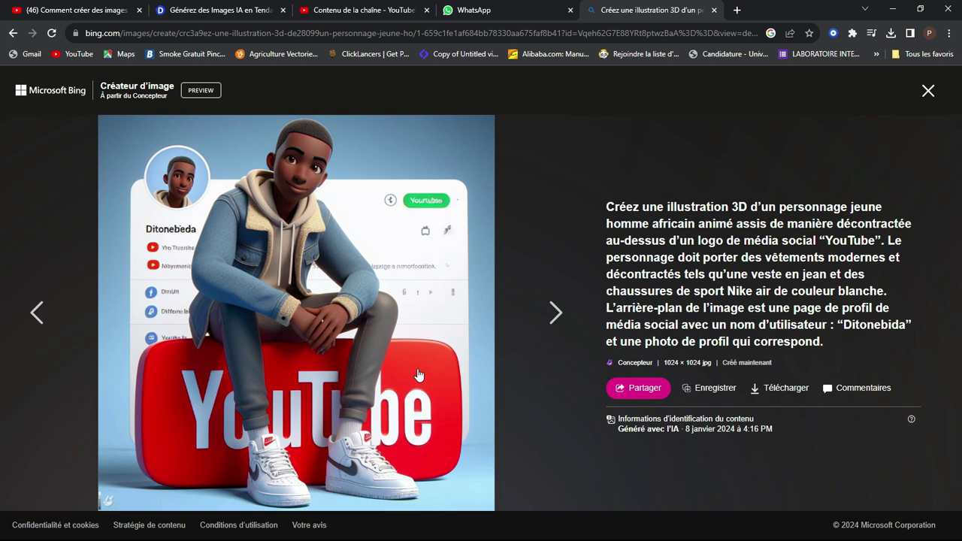
pyautogui.click(786, 389)
# Return to the results and download the image of the character sitting with crossed arms beside the red play logo
pyautogui.click(12, 33)
pyautogui.click(313, 265)
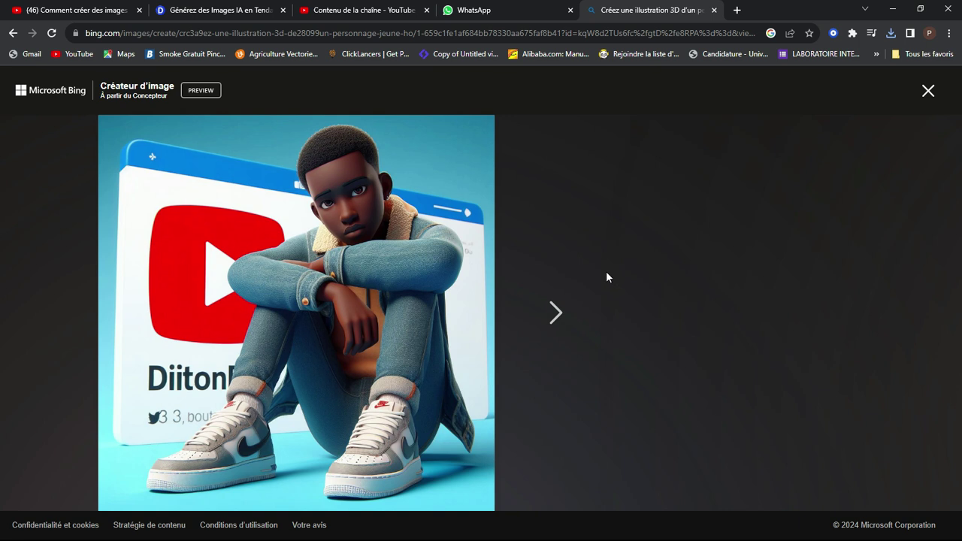
pyautogui.click(781, 389)
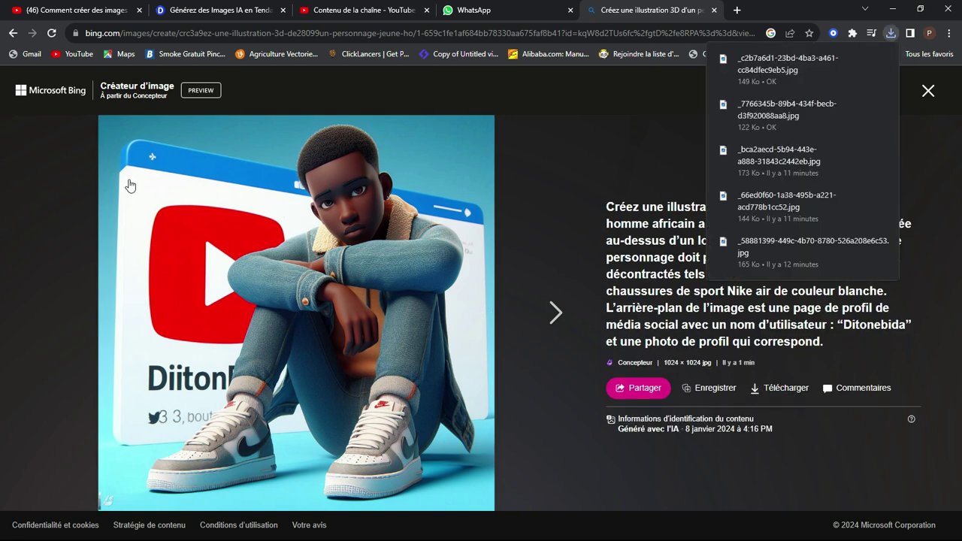
# Browse to the image of the character seated on the tilted YouTube logo, download it and leave the image view
pyautogui.click(549, 315)
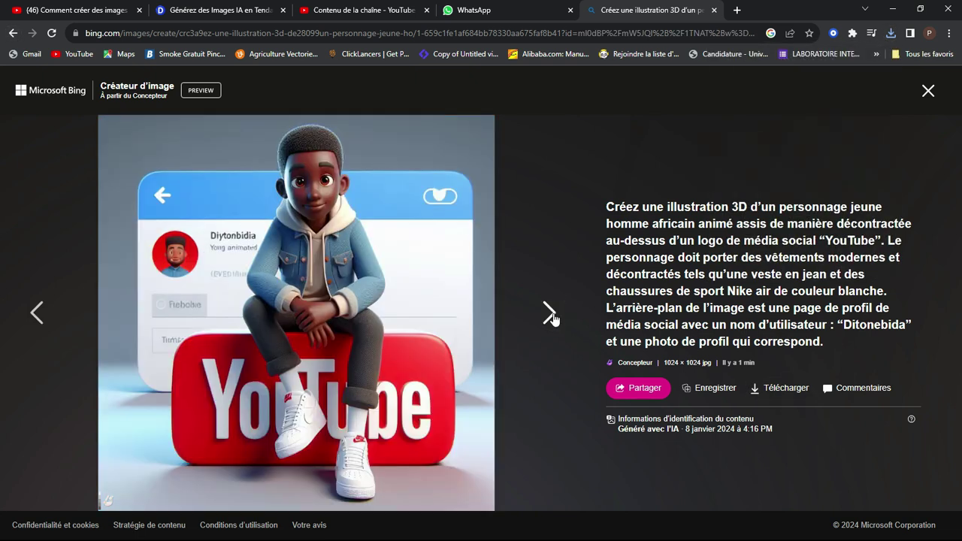
pyautogui.click(550, 315)
pyautogui.click(550, 315)
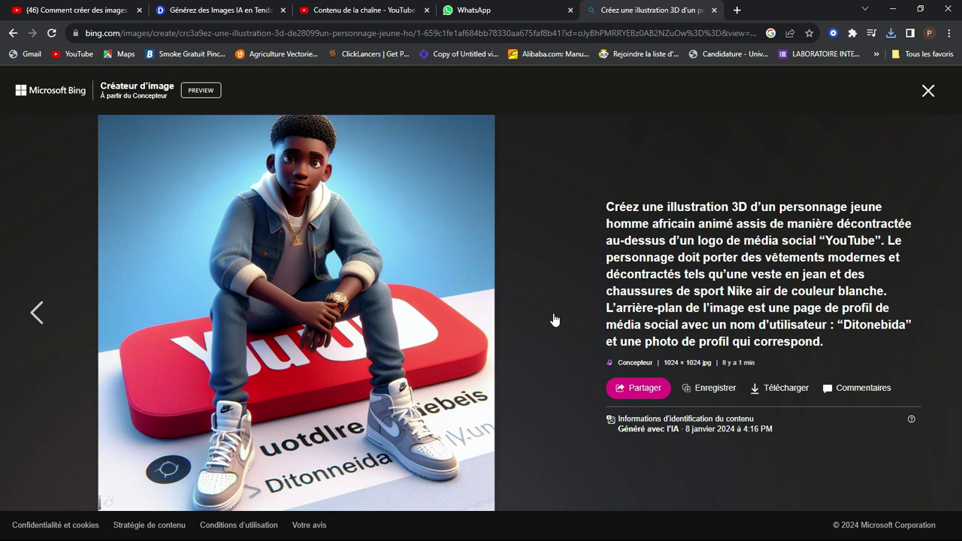
pyautogui.click(786, 390)
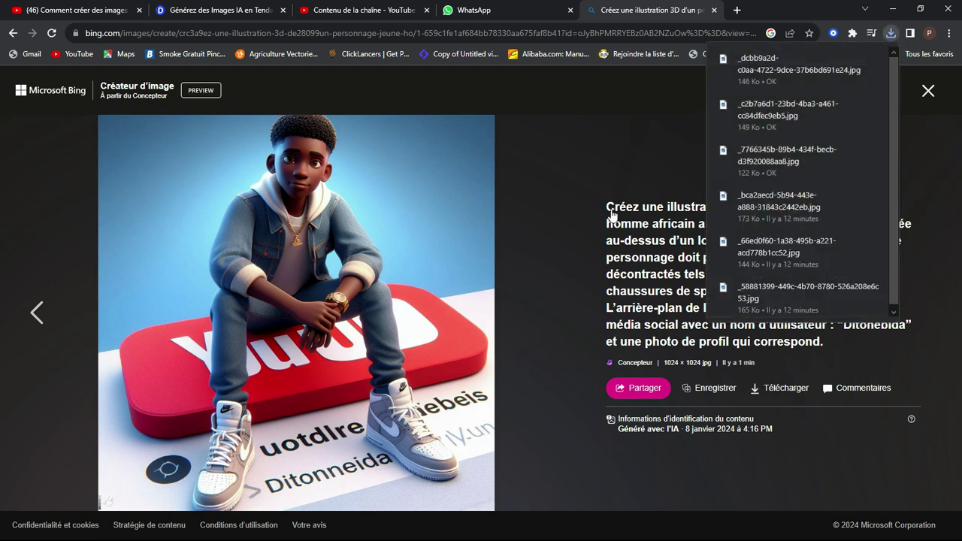
pyautogui.click(13, 34)
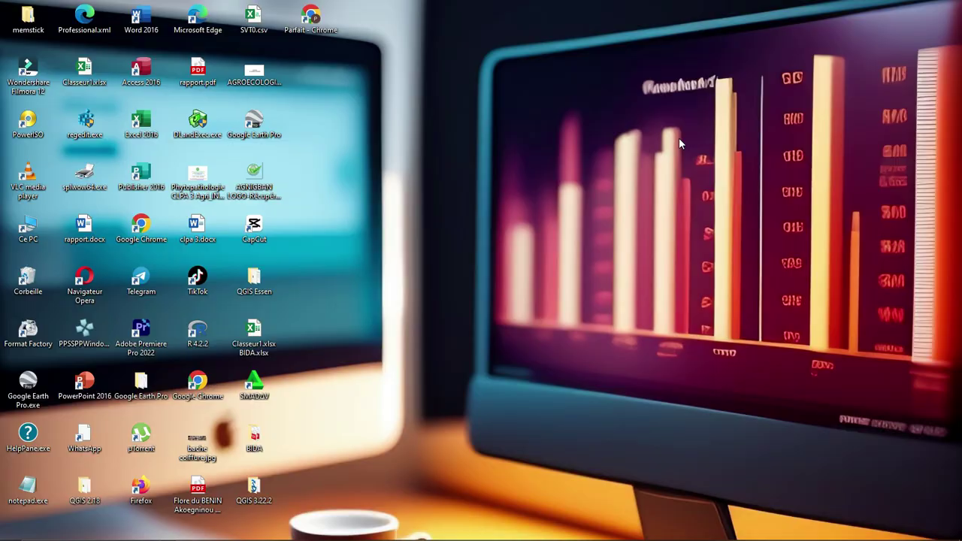
pyautogui.moveTo(416, 537)
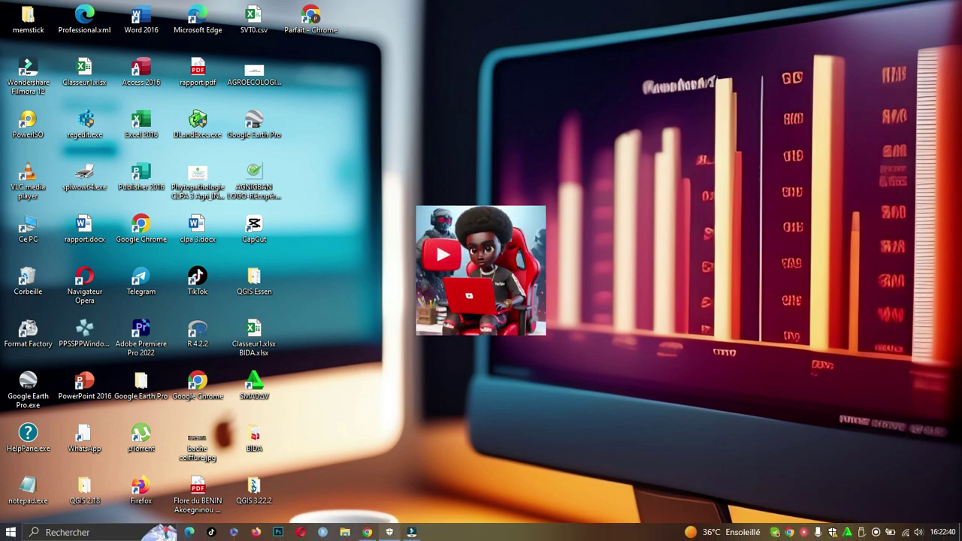